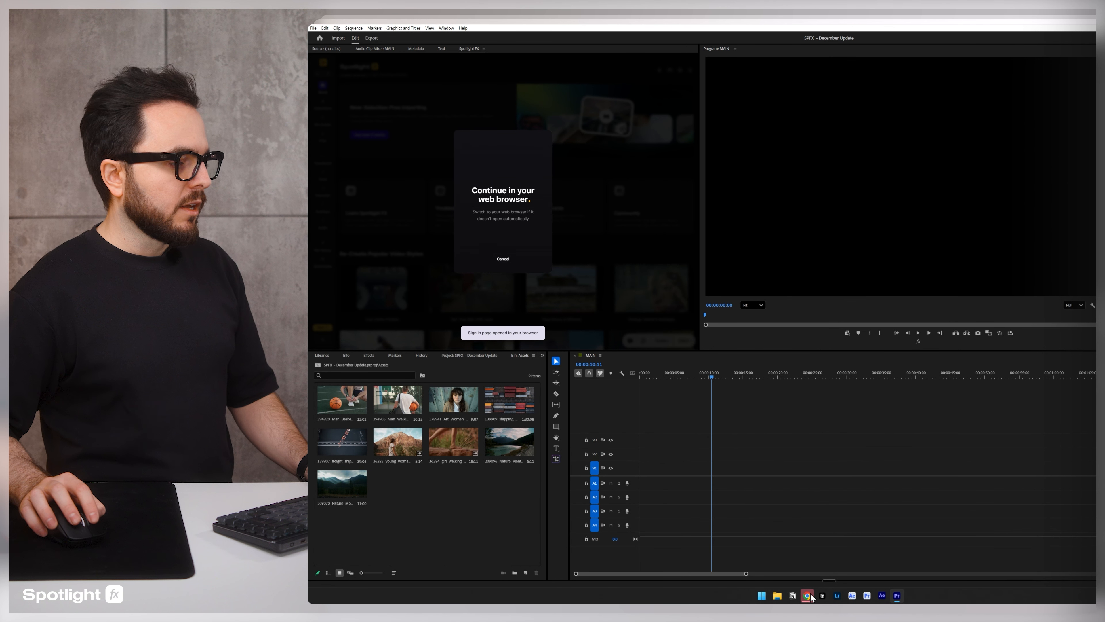
Step: Switch to Chrome, continue the Spotlight FX sign-in with the signed-in account, and return to Premiere Pro
left_click(809, 596)
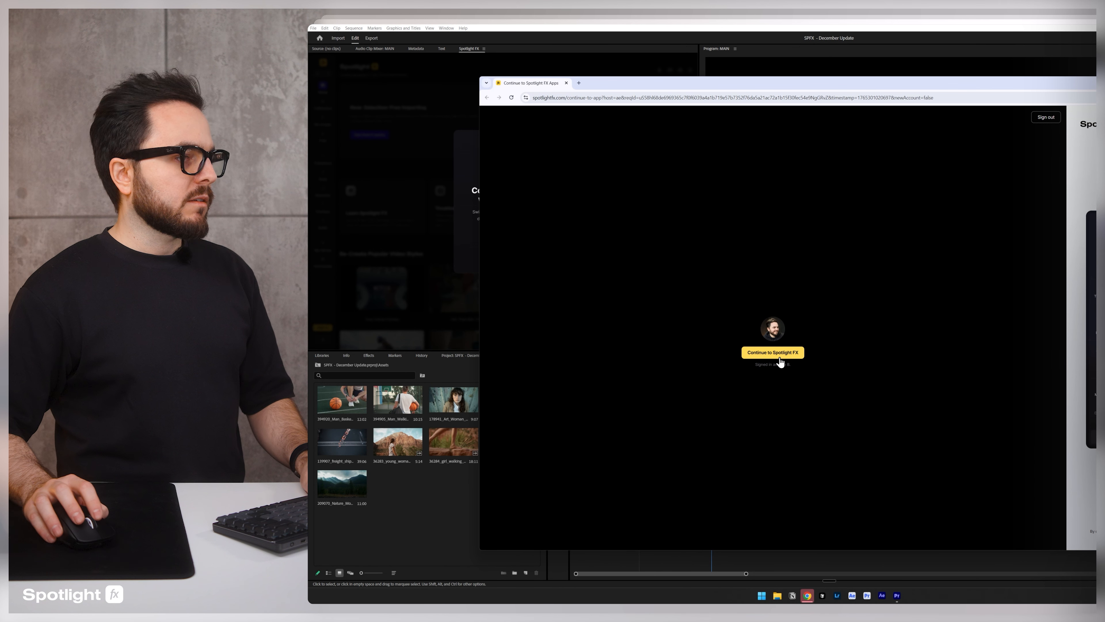
left_click(765, 353)
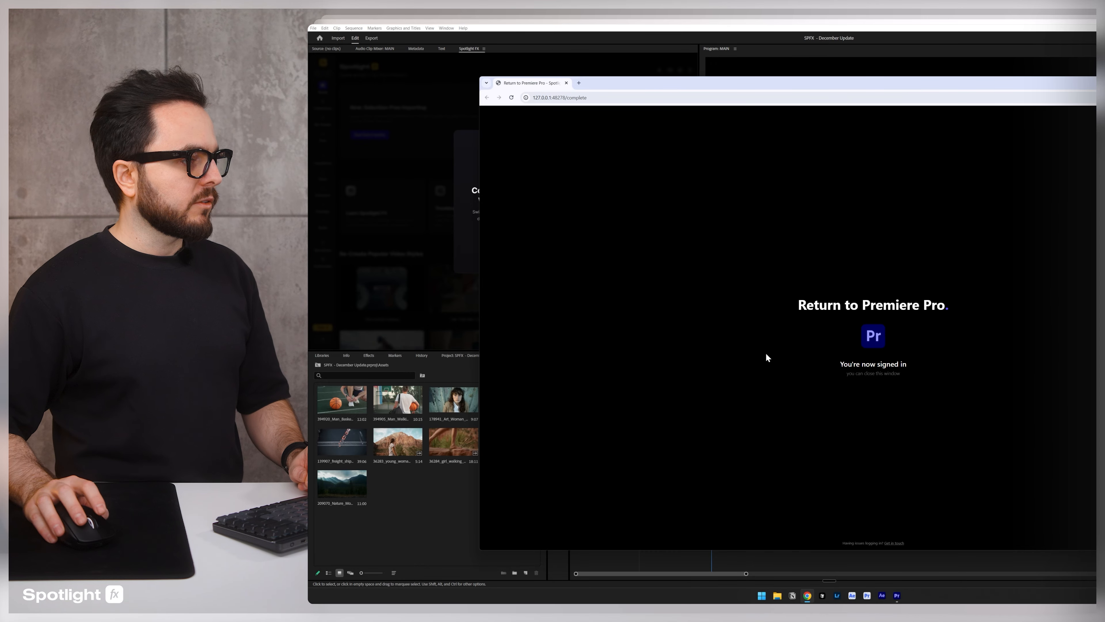
left_click(321, 294)
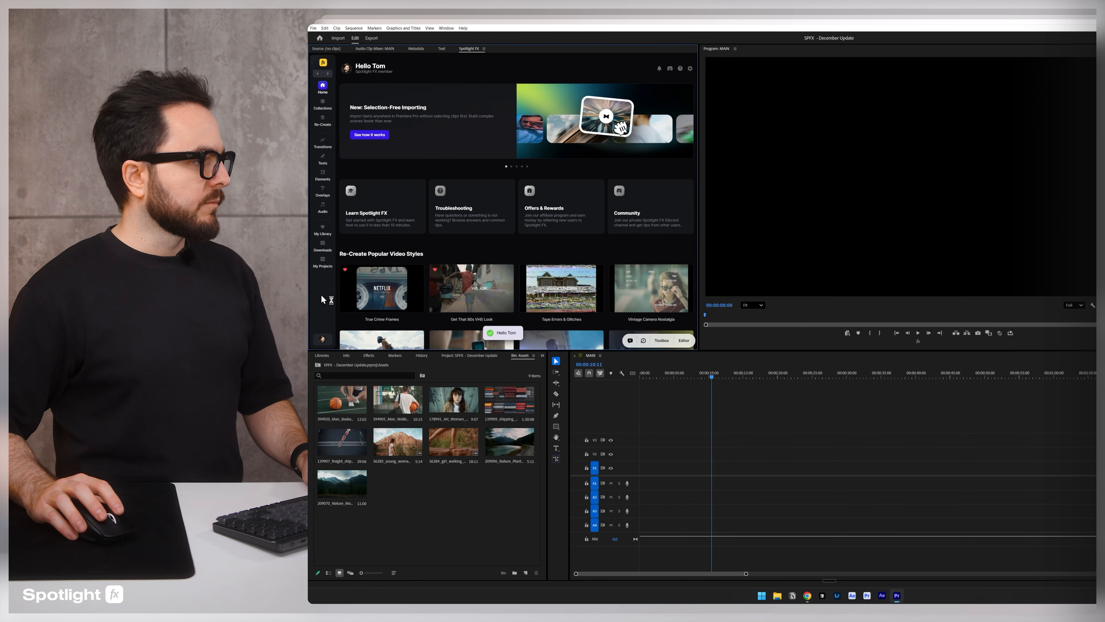
Step: Download the Fast Pan - Left transition from the Position group of the Spotlight FX Camera transitions
left_click(322, 142)
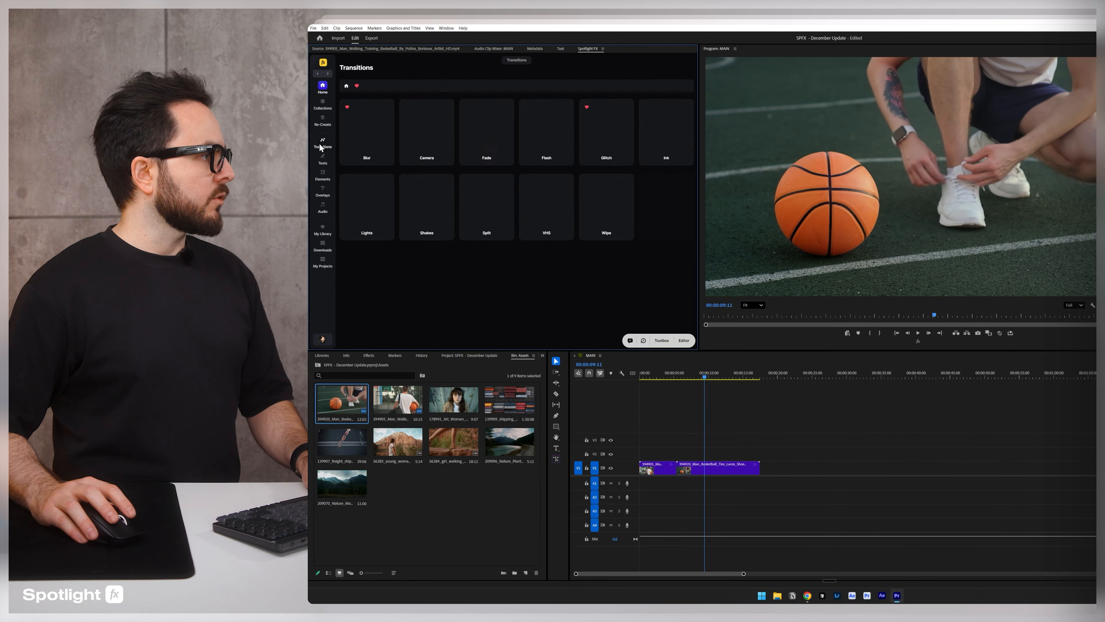
left_click(435, 121)
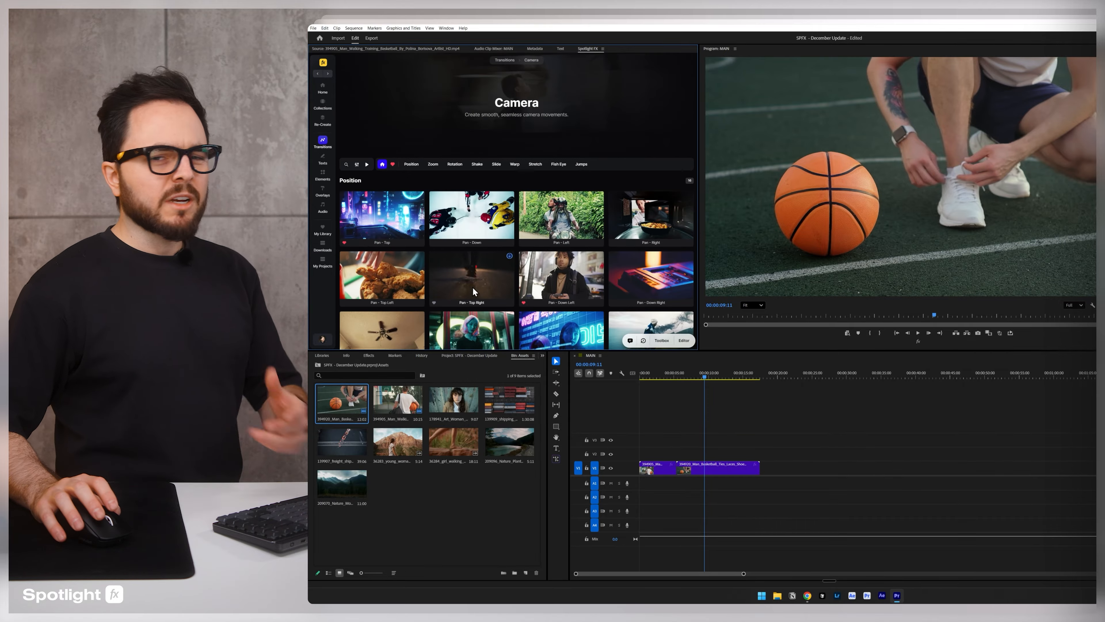
scroll(578, 252, "down", 3)
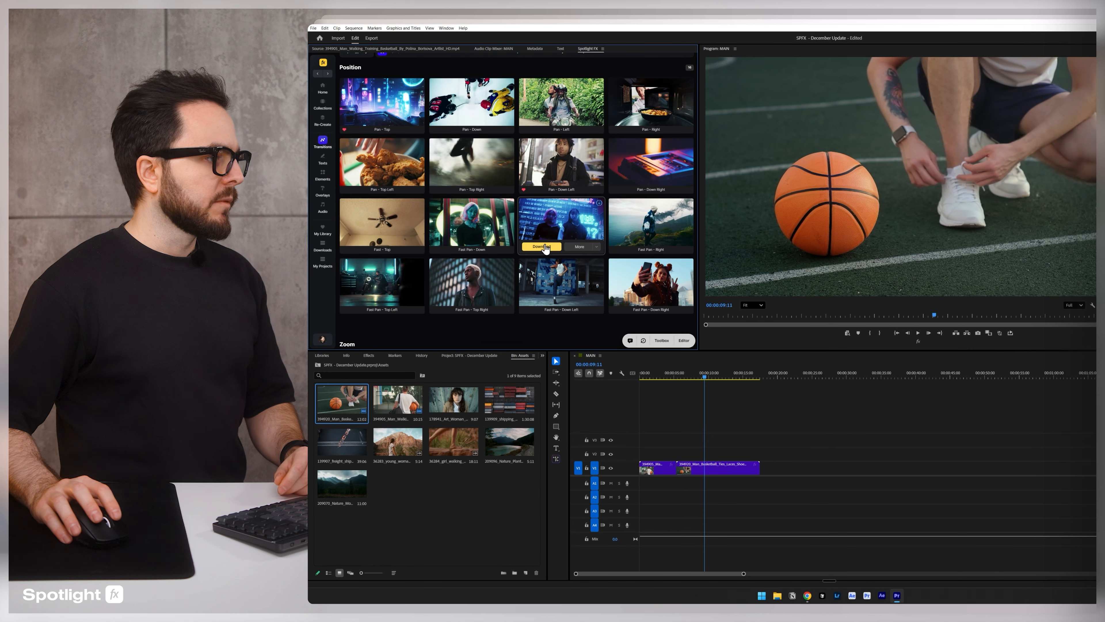
left_click(545, 247)
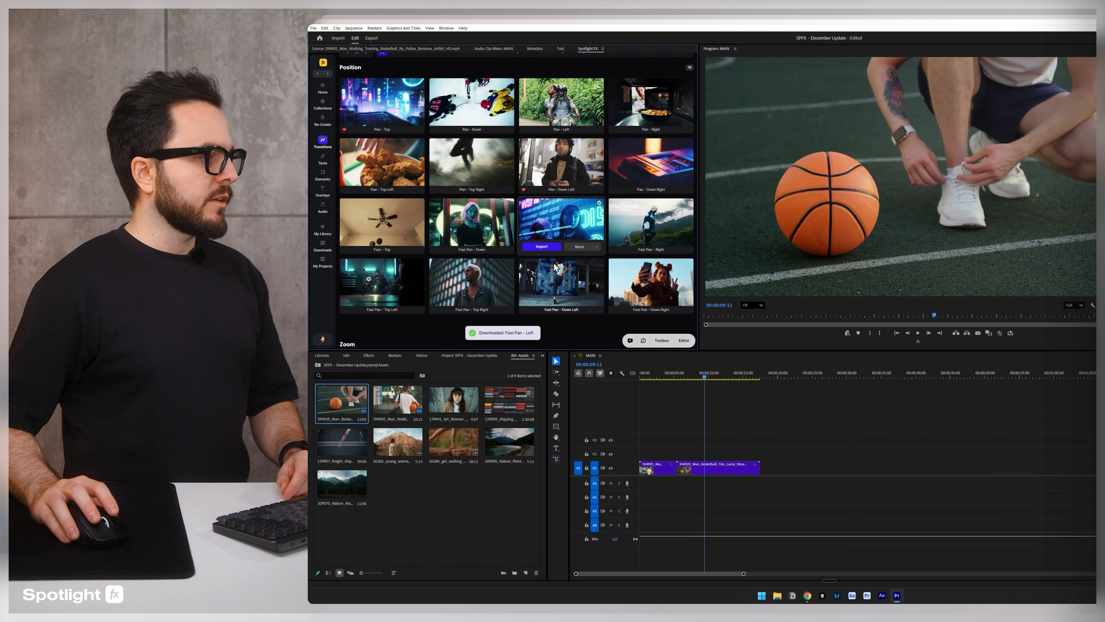
Step: Import the Fast Pan - Left transition onto the cut between the two basketball clips and preview it there
left_click(696, 377)
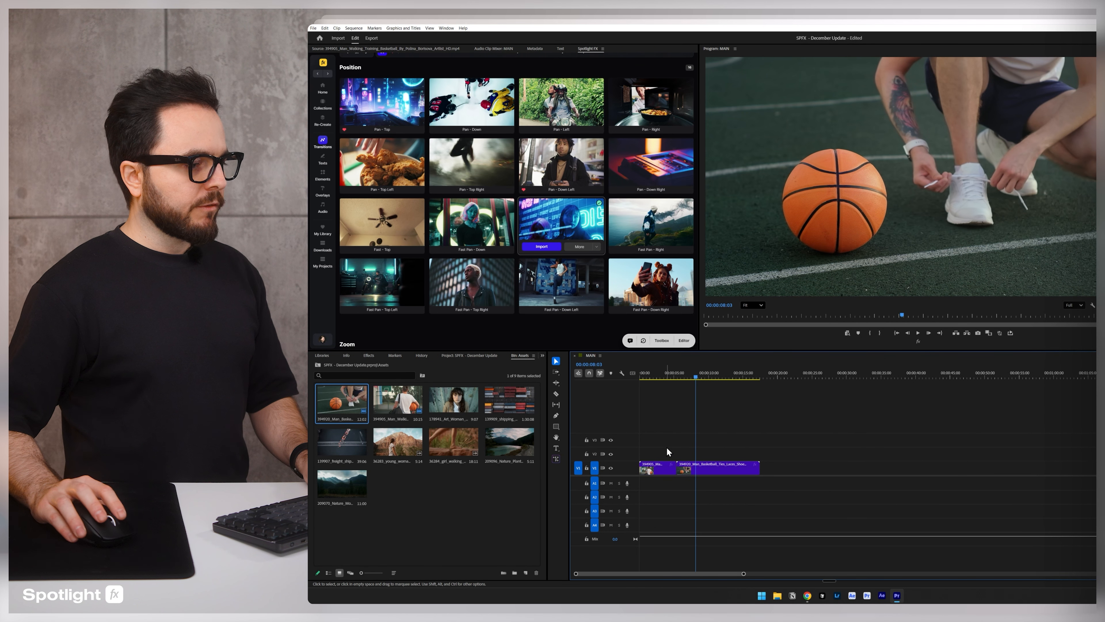
left_click_drag(663, 445, 694, 474)
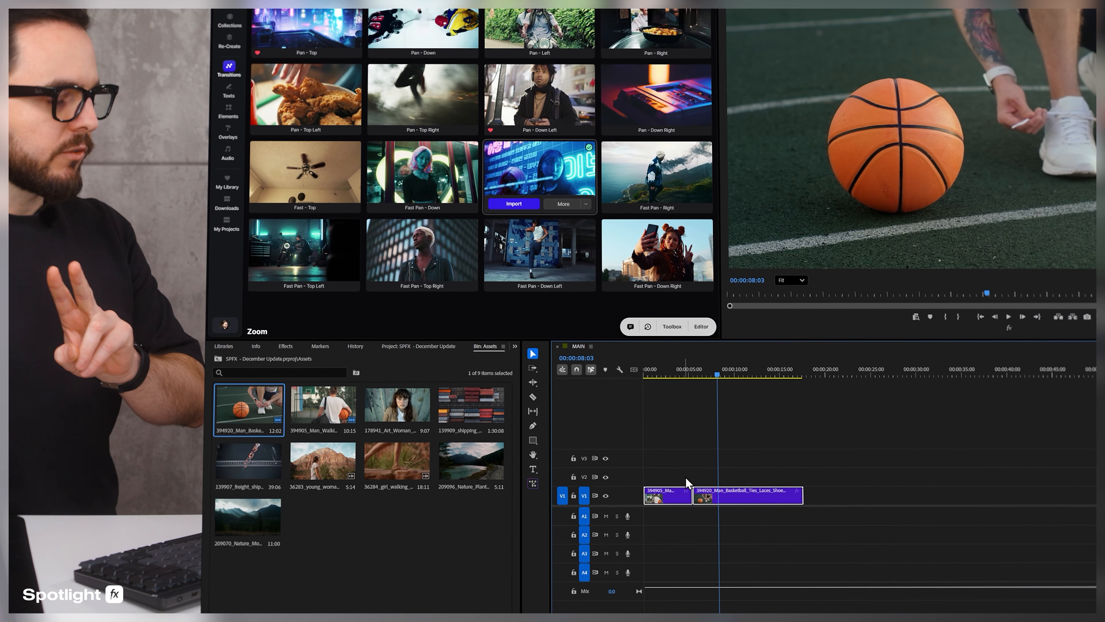
left_click(514, 205)
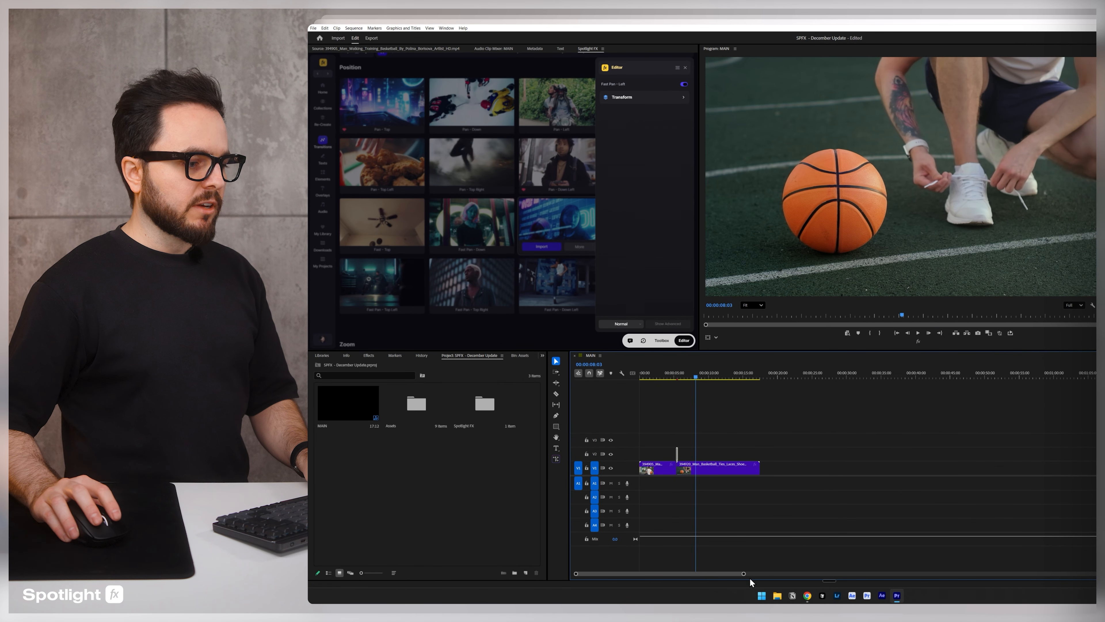
left_click_drag(723, 572, 679, 573)
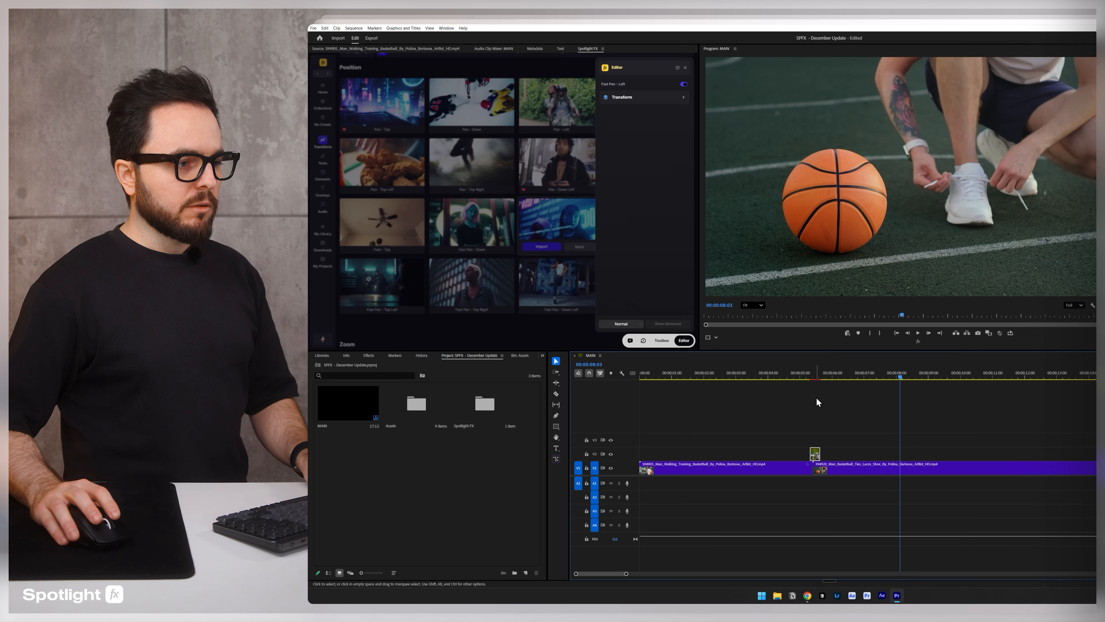
left_click_drag(811, 374, 817, 377)
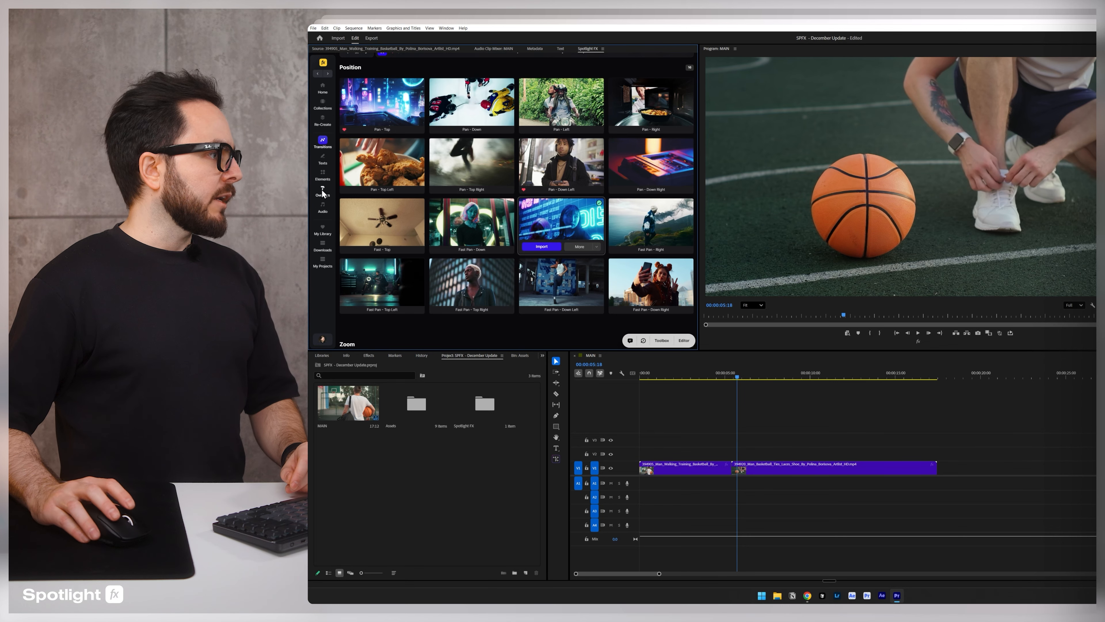
Step: Add the Simple - Fast Bottom Reveal headline on V2 at the start of the shoe-lacing clip and preview its opening frames
left_click(322, 159)
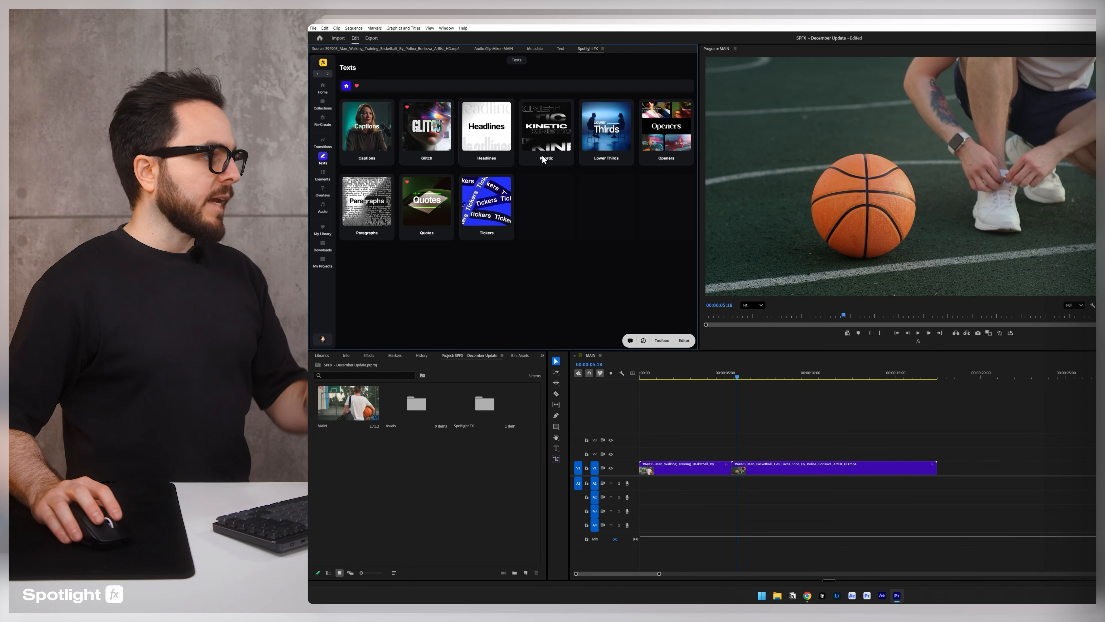
left_click(490, 123)
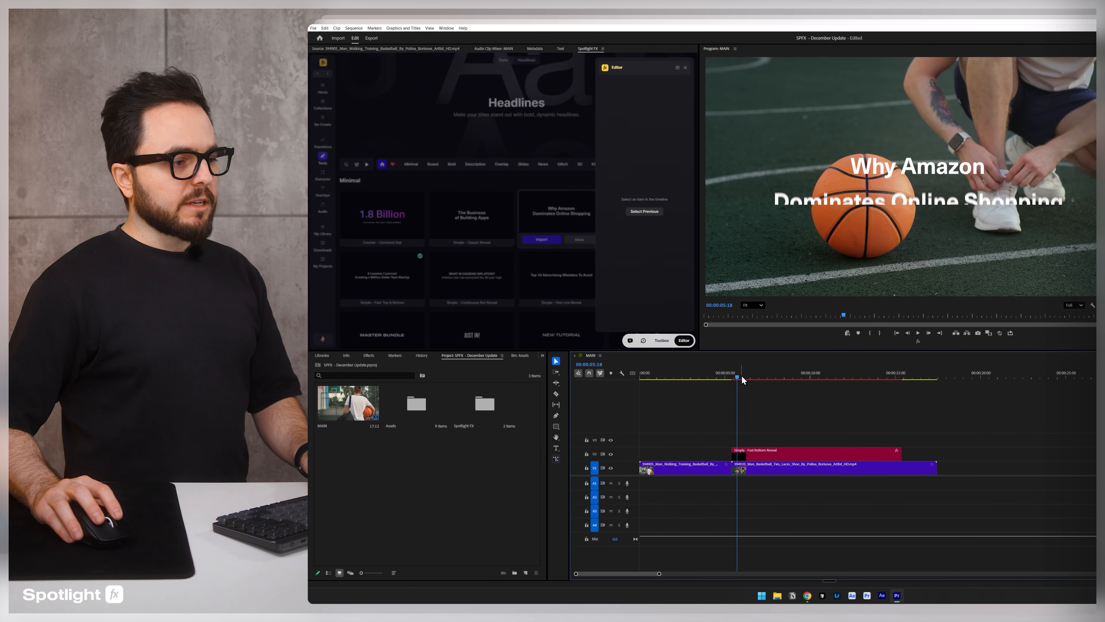
left_click(728, 374)
left_click_drag(728, 374, 737, 373)
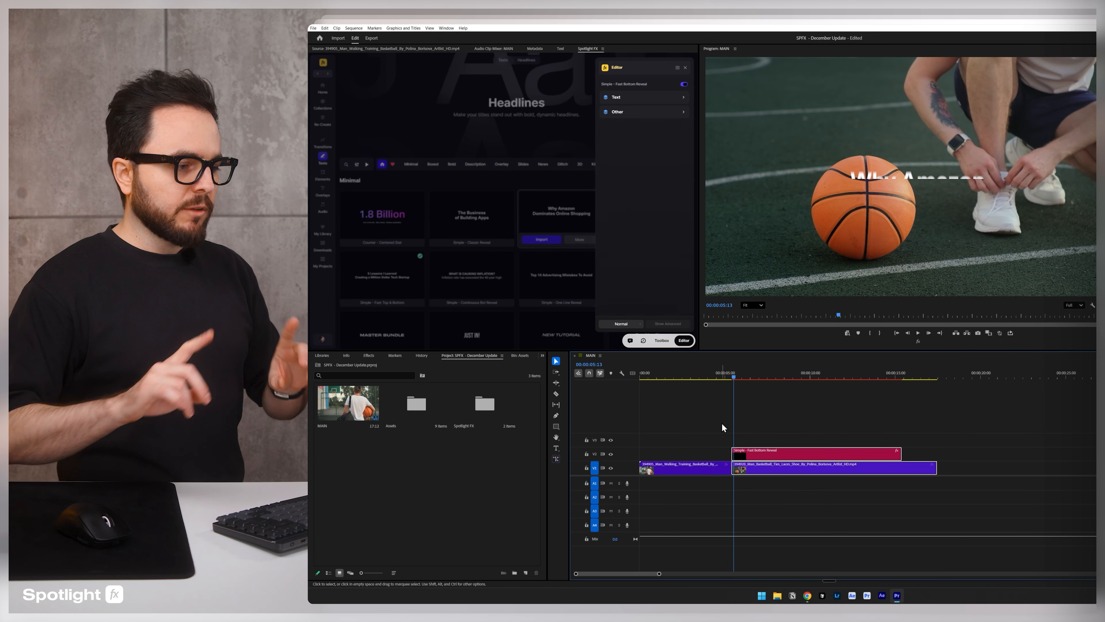
Step: Duplicate the headline clip onto track V3, aligned with the original, and place the playhead on the cut at 00:00:05:10
left_click(753, 424)
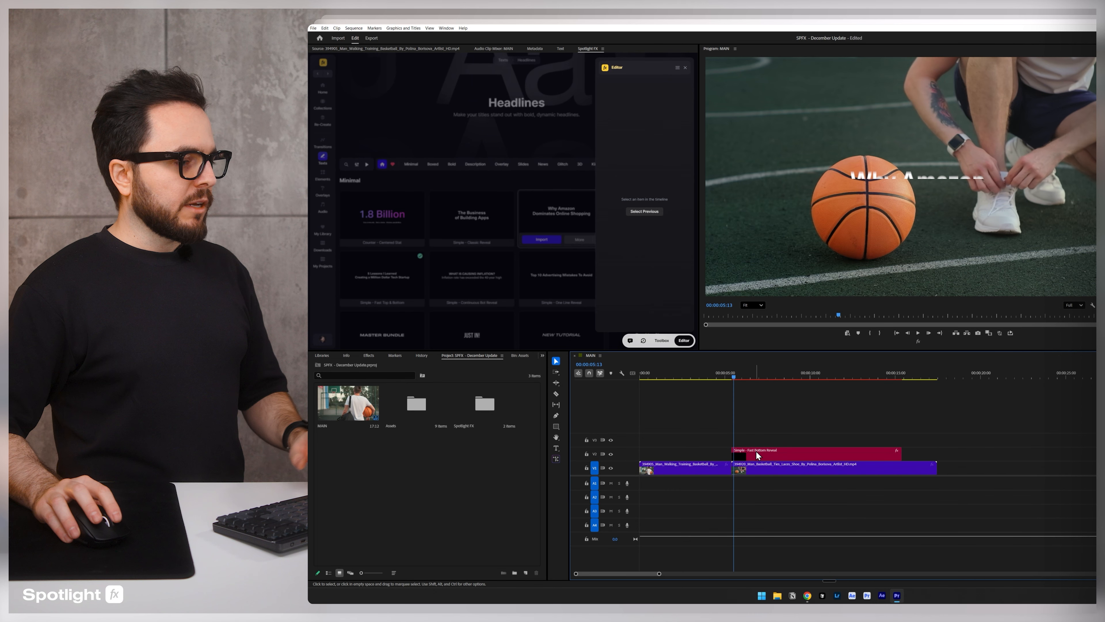
left_click_drag(760, 451, 794, 441)
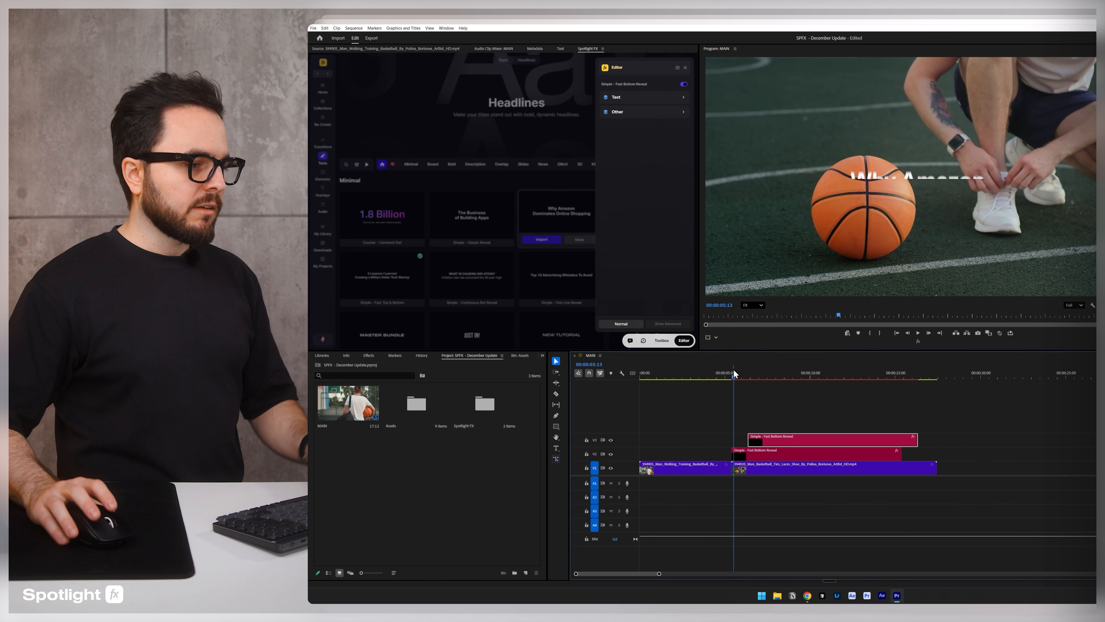
left_click_drag(759, 440, 742, 440)
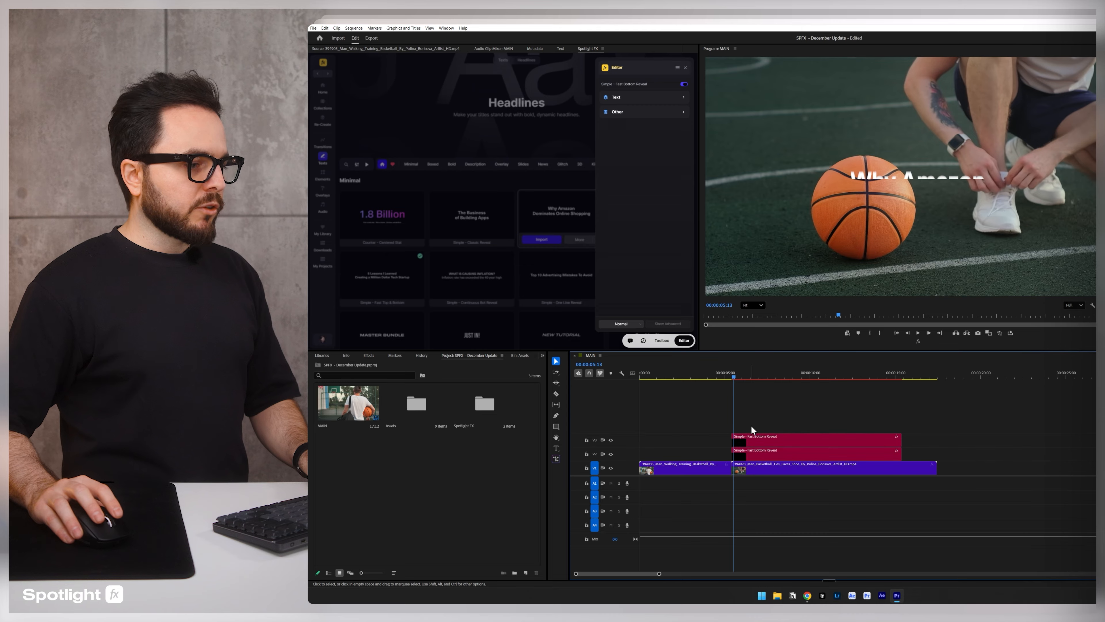
left_click_drag(734, 375, 732, 374)
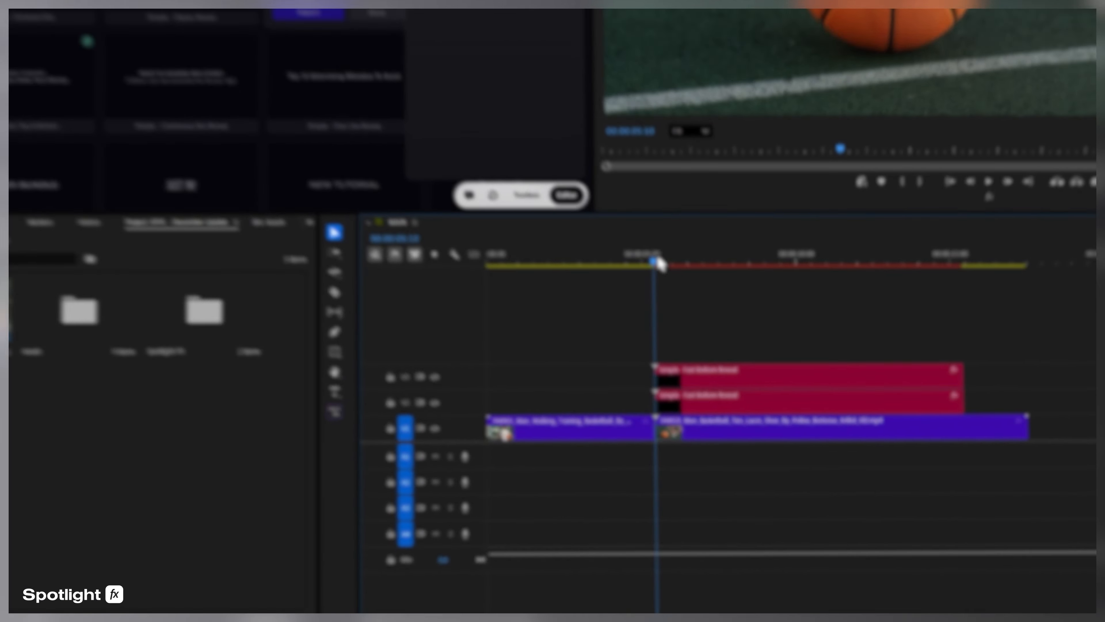
left_click_drag(659, 264, 637, 216)
left_click(513, 250)
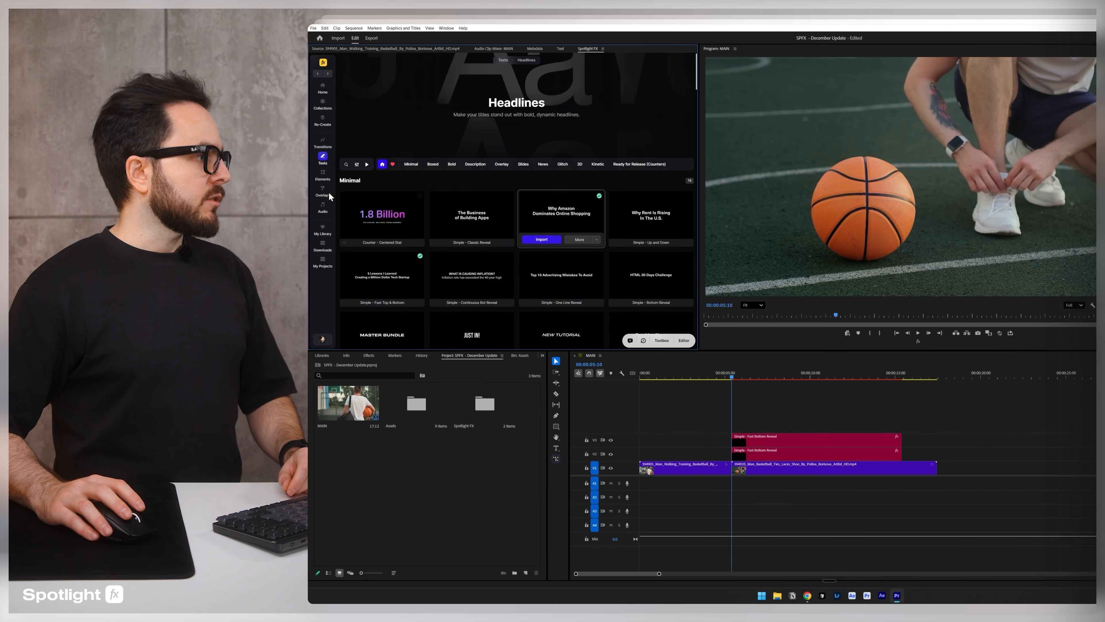
Step: Browse the Camera transitions and the Texts categories, and open Fast Pan - Left from the Recently Used list
left_click(322, 141)
left_click(428, 130)
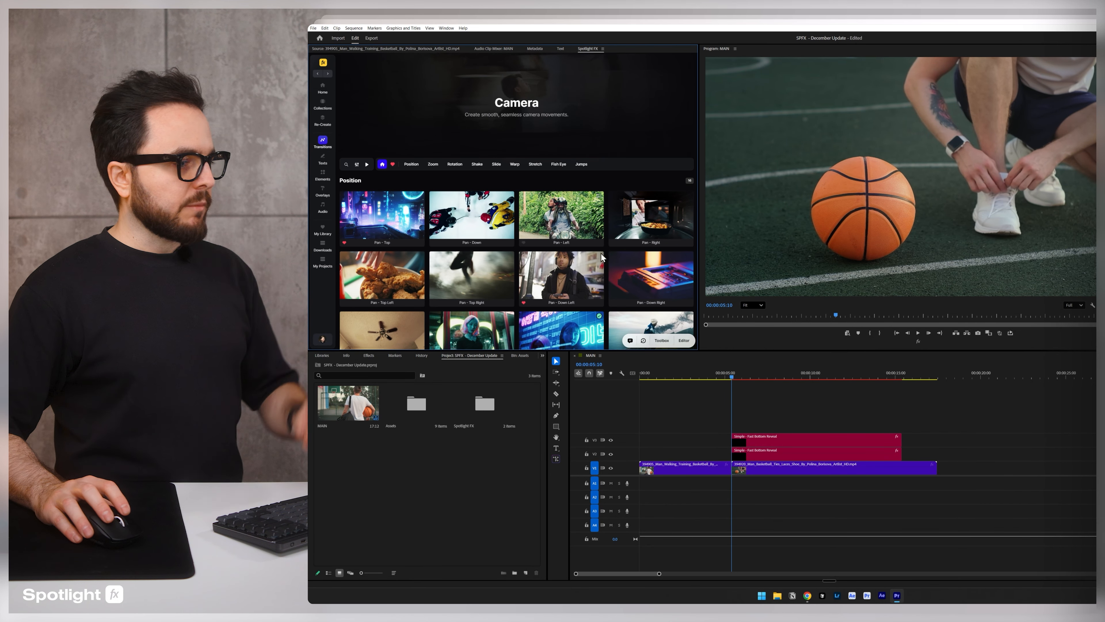
left_click(323, 161)
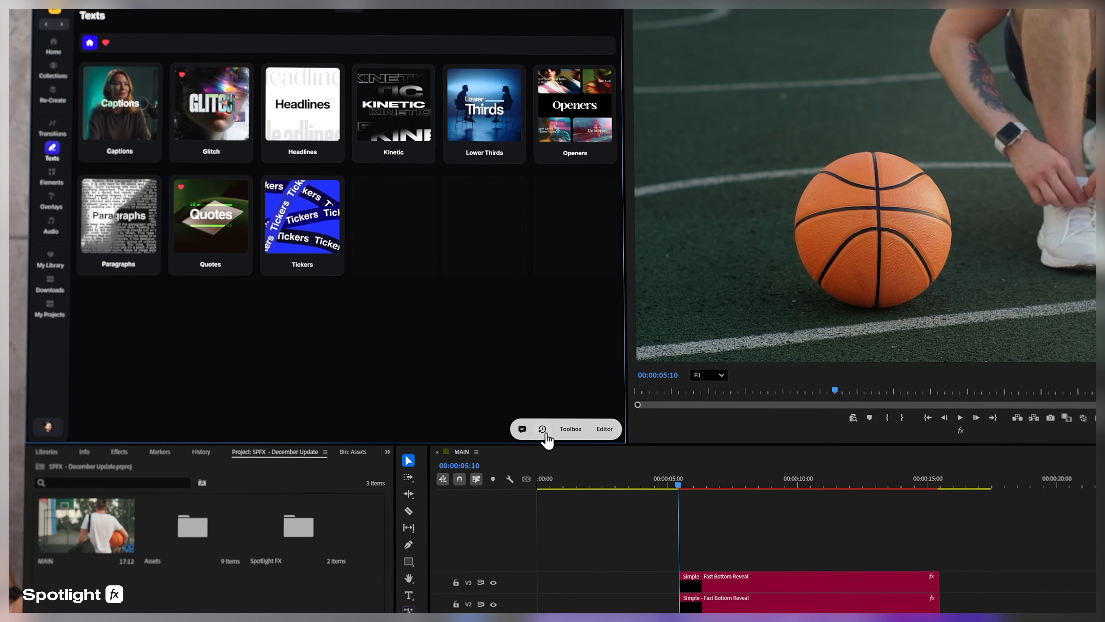
left_click(543, 430)
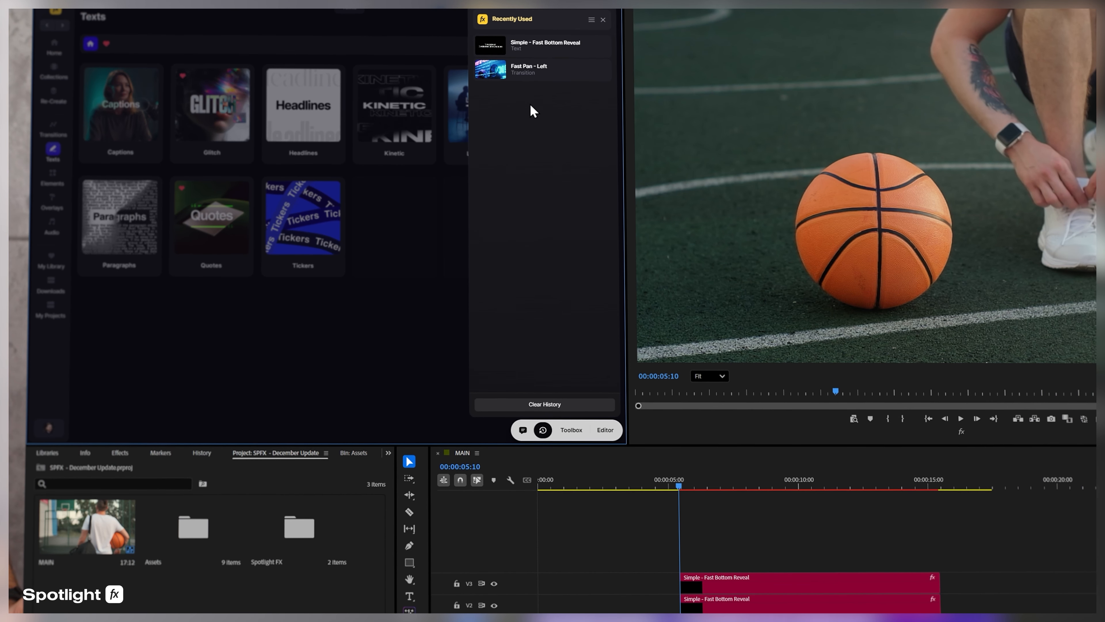
left_click(547, 75)
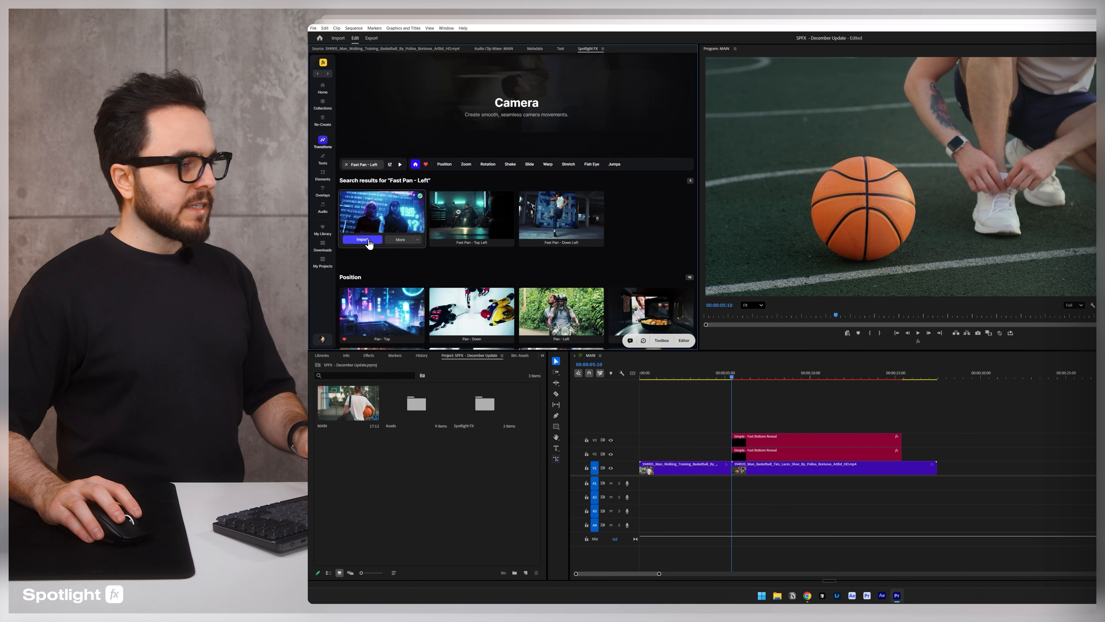
Step: Import the Fast Pan - Left transition at the cut above both headline clips and move the playhead to 00:00:02:23
left_click_drag(713, 417, 744, 487)
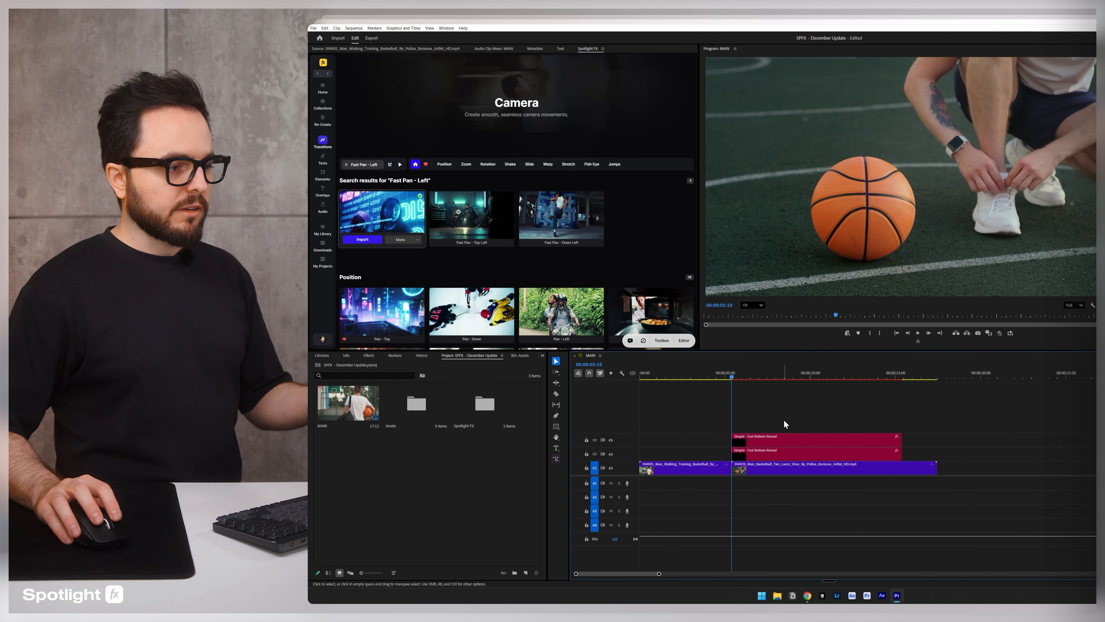
left_click(362, 239)
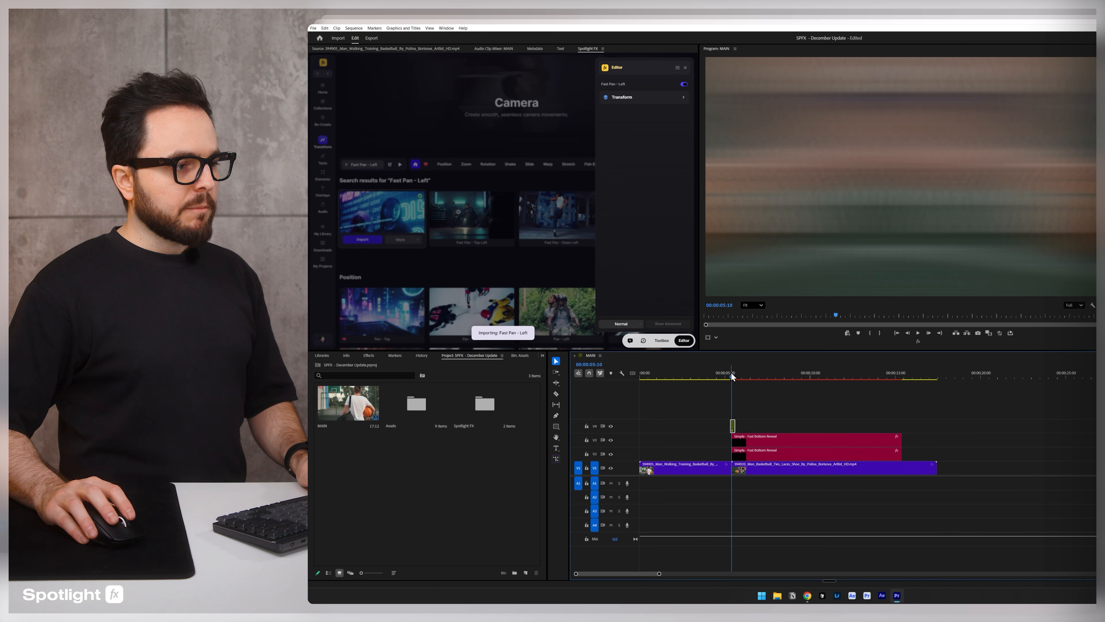
left_click_drag(732, 374, 689, 376)
Step: Delete the Fast Pan - Left transition above the headlines and split the walking clip at 00:00:02:23
key("Delete")
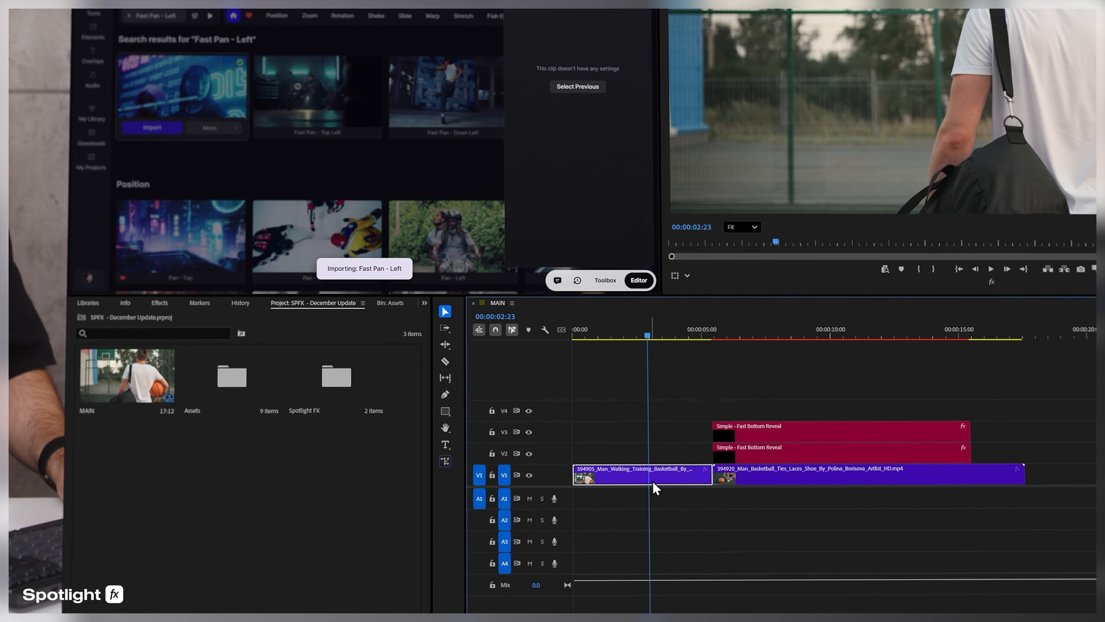
key("ctrl+k")
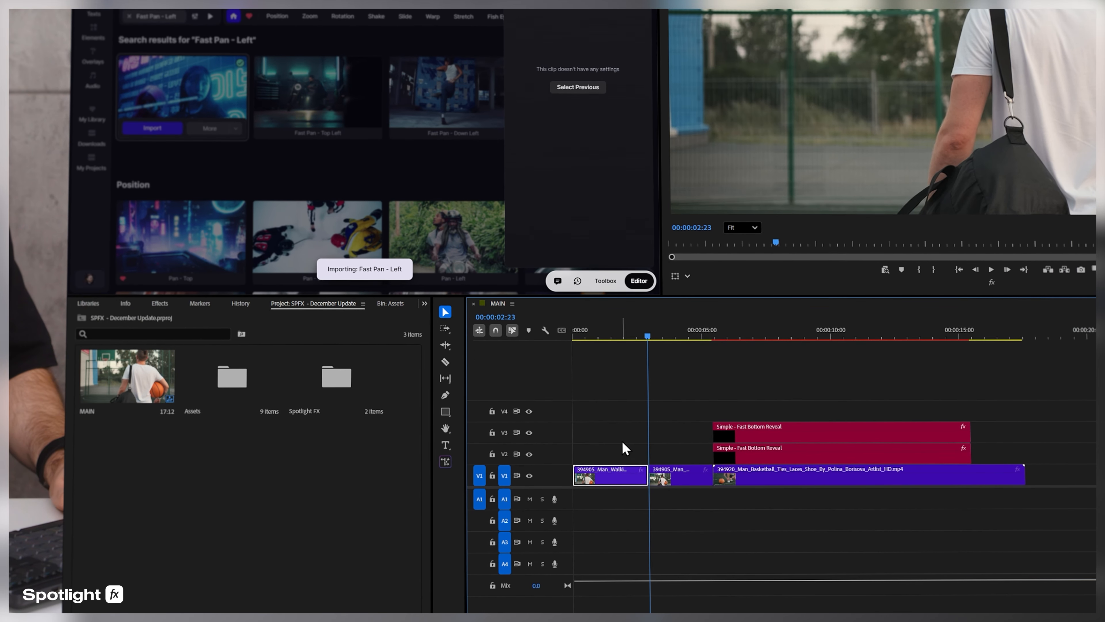
left_click(686, 505)
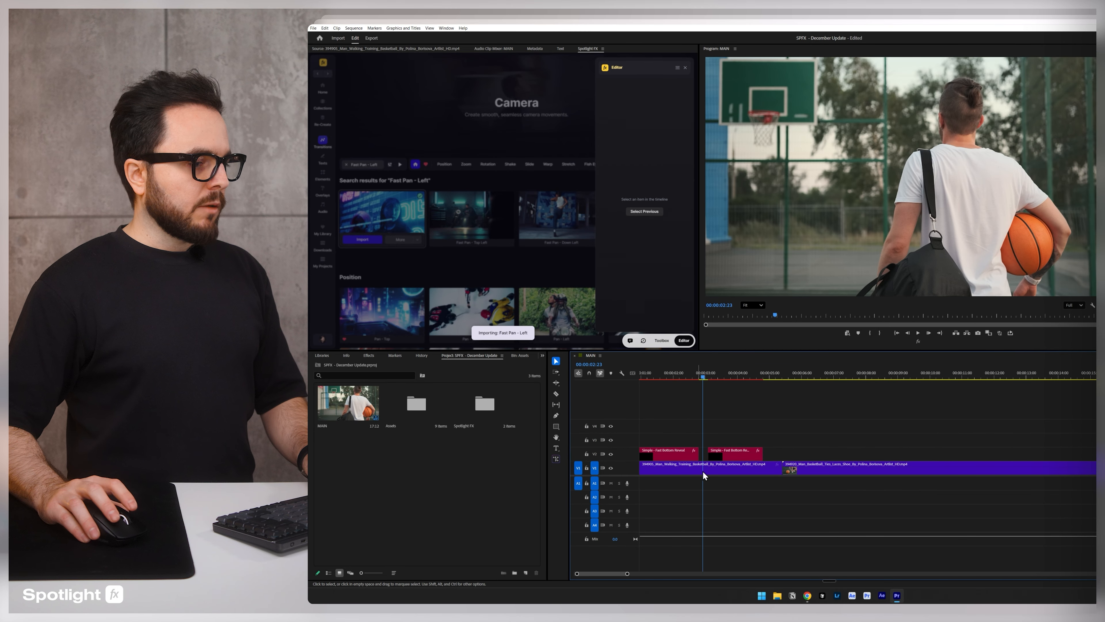
Step: Move the two short headline clips on V2 farther apart, leaving a wider gap around the playhead
left_click(703, 468)
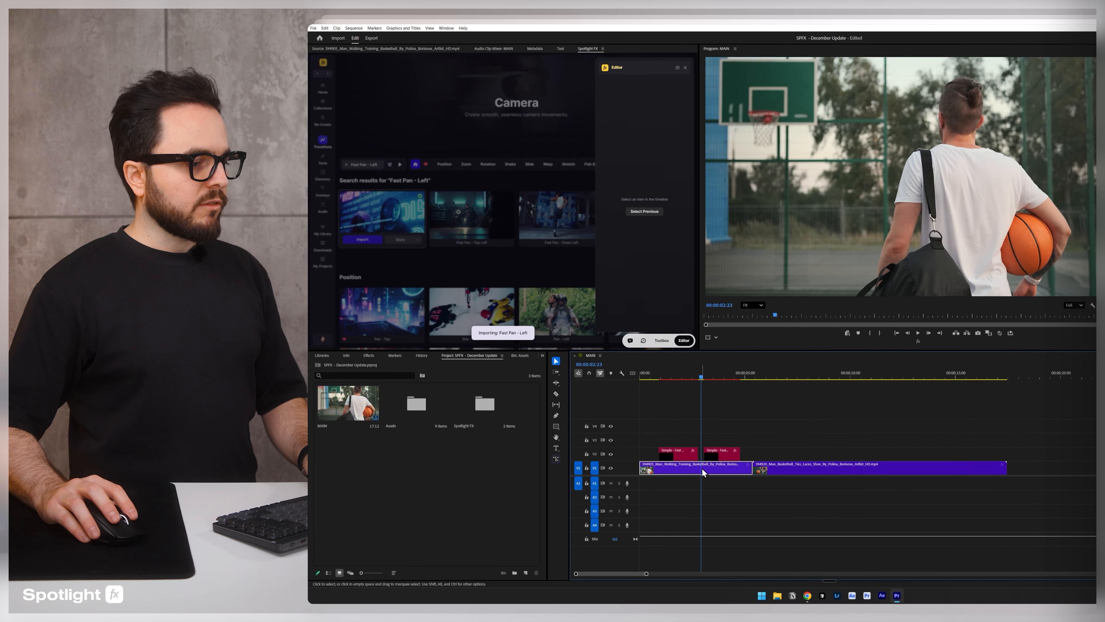
left_click_drag(684, 454, 724, 454)
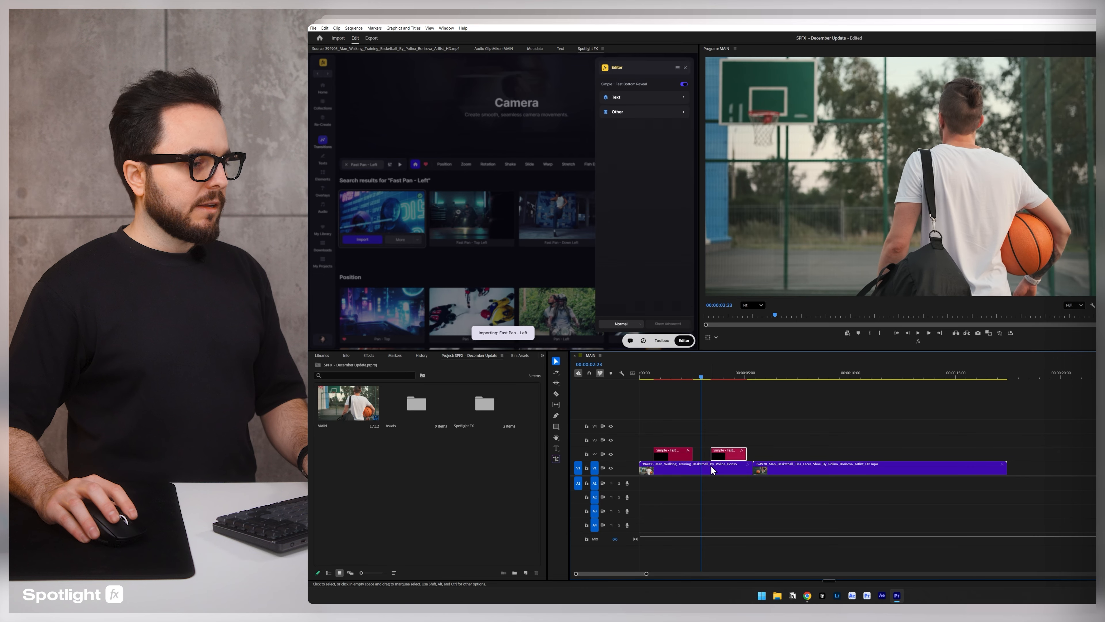
Step: Delete the empty video tracks V4 and V3 from the sequence
right_click(630, 442)
left_click(653, 468)
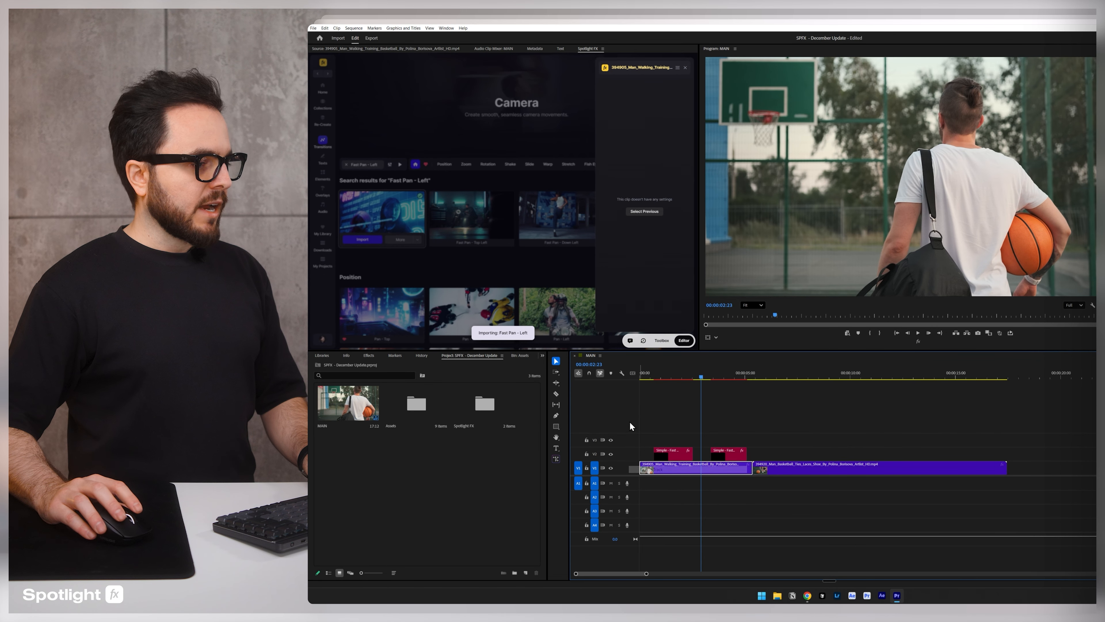
right_click(629, 420)
right_click(630, 444)
left_click(657, 472)
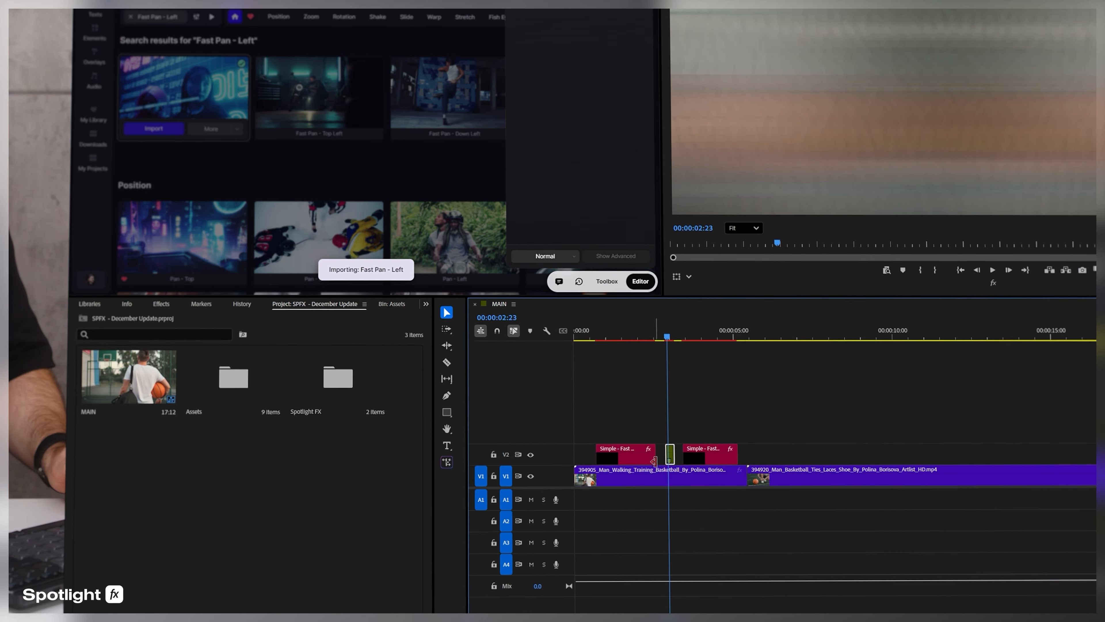
Step: Delete the Fast Pan - Left transition placed in the gap between the two headline clips on V2
left_click(646, 455)
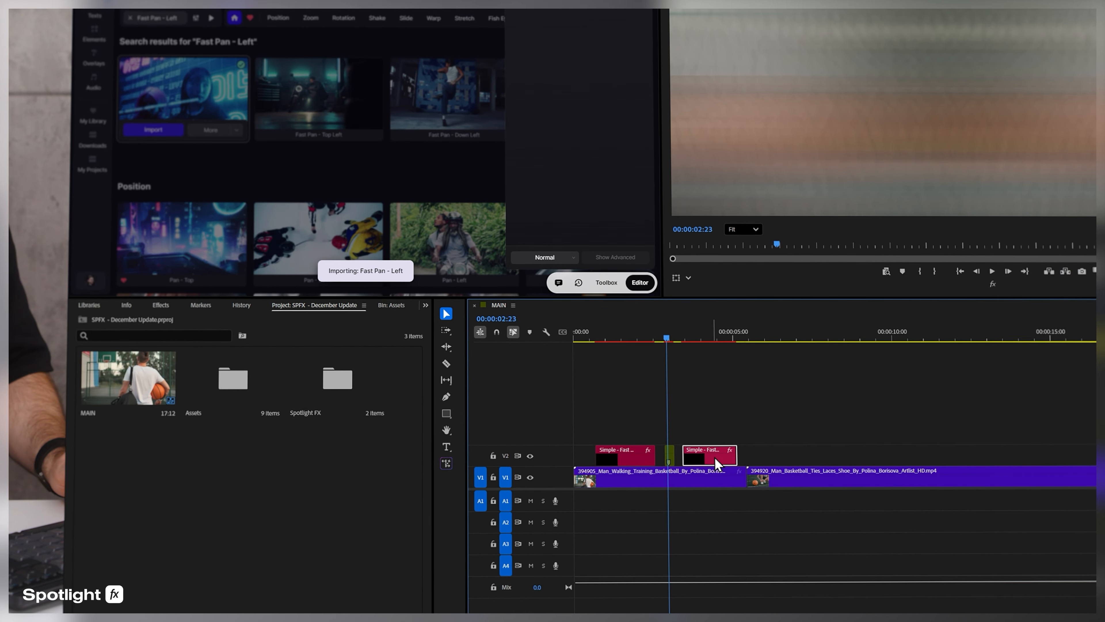
left_click(669, 455)
key("Delete")
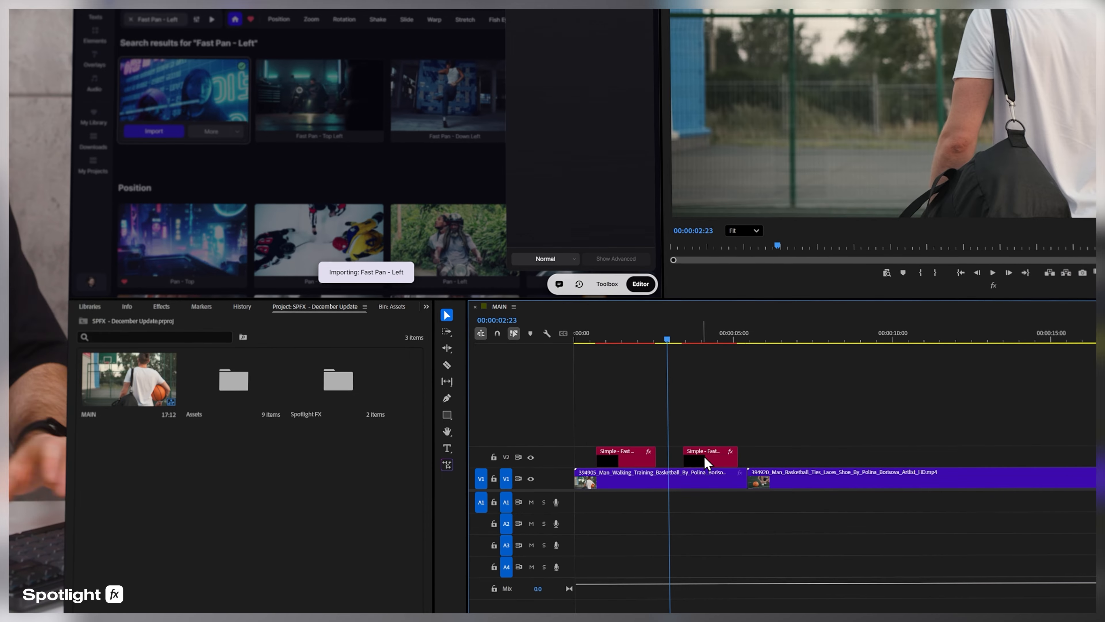
Step: Move the second headline clip on V2 slightly earlier, closer to the playhead, and leave nothing selected
left_click_drag(700, 457, 690, 457)
left_click(738, 430)
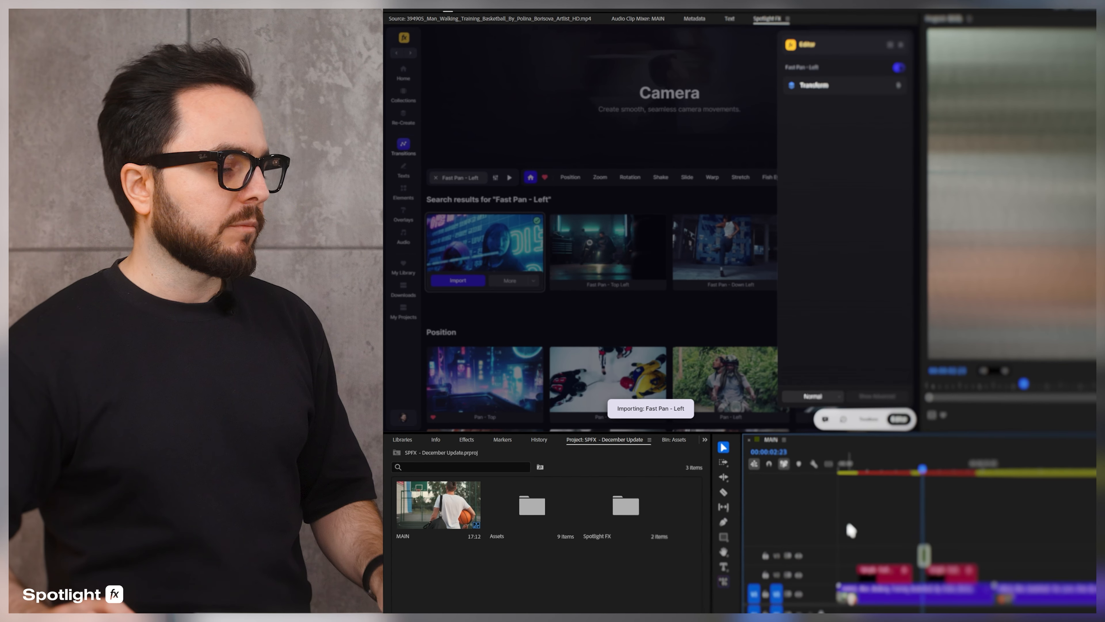
Step: Spread out the clips: second headline later on V2, shoe-tying clip up to V3, walking clip later on V1
left_click_drag(934, 549, 1103, 575)
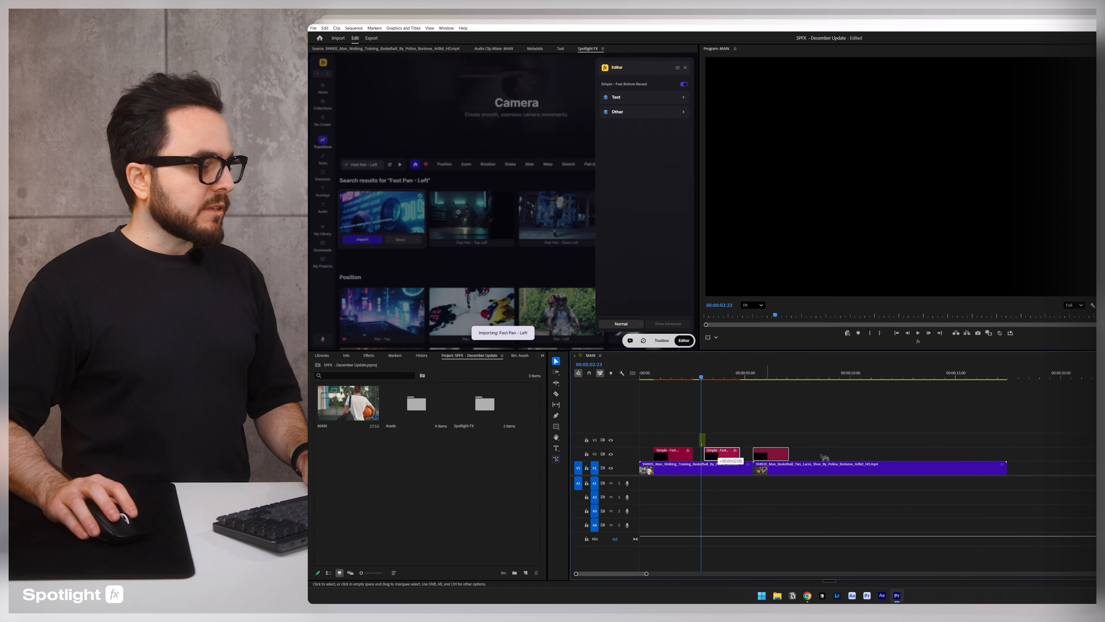
left_click_drag(767, 467, 833, 441)
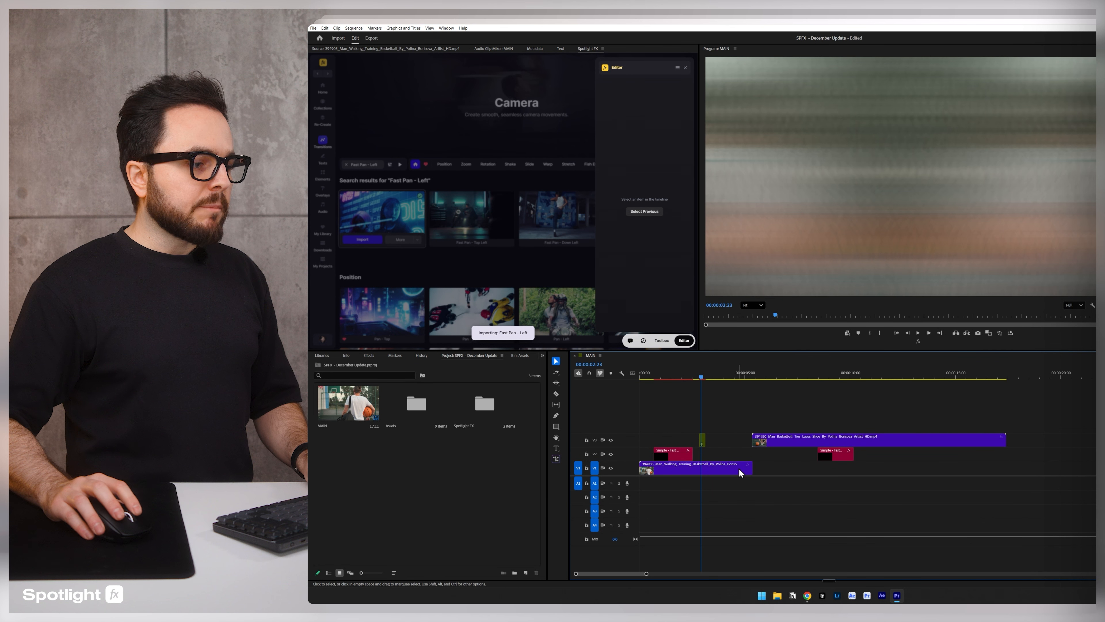
left_click_drag(740, 473, 965, 473)
Step: With the playhead at 00:00:05:02, import Fast Pan - Left for the selected shoe-tying clip on V3 and inspect its placement at the clip's start
left_click_drag(738, 373, 746, 377)
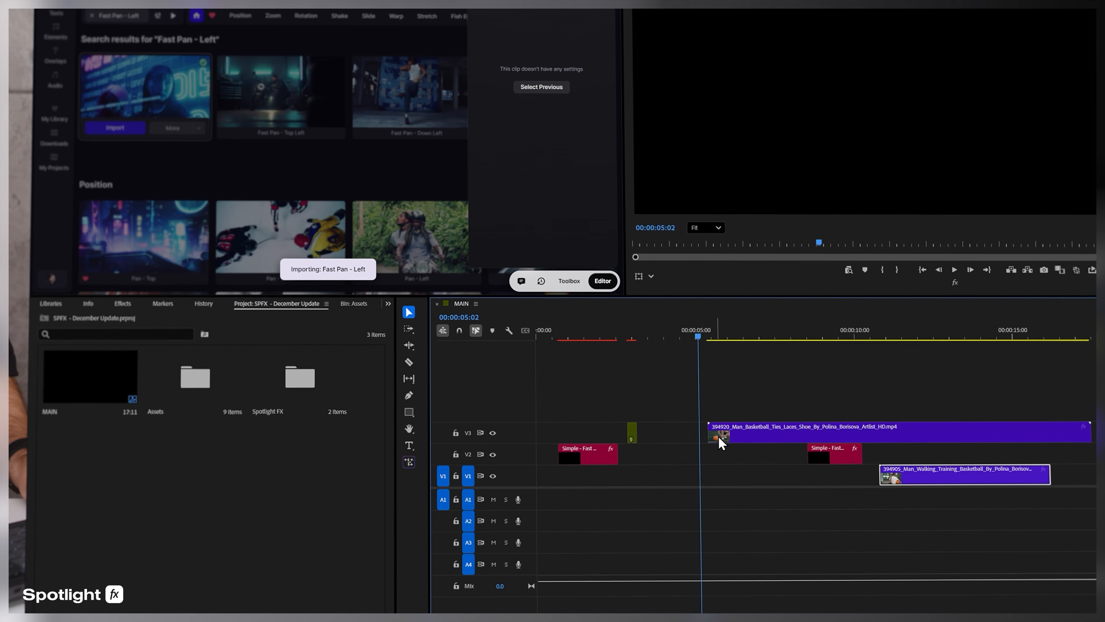
left_click(710, 435)
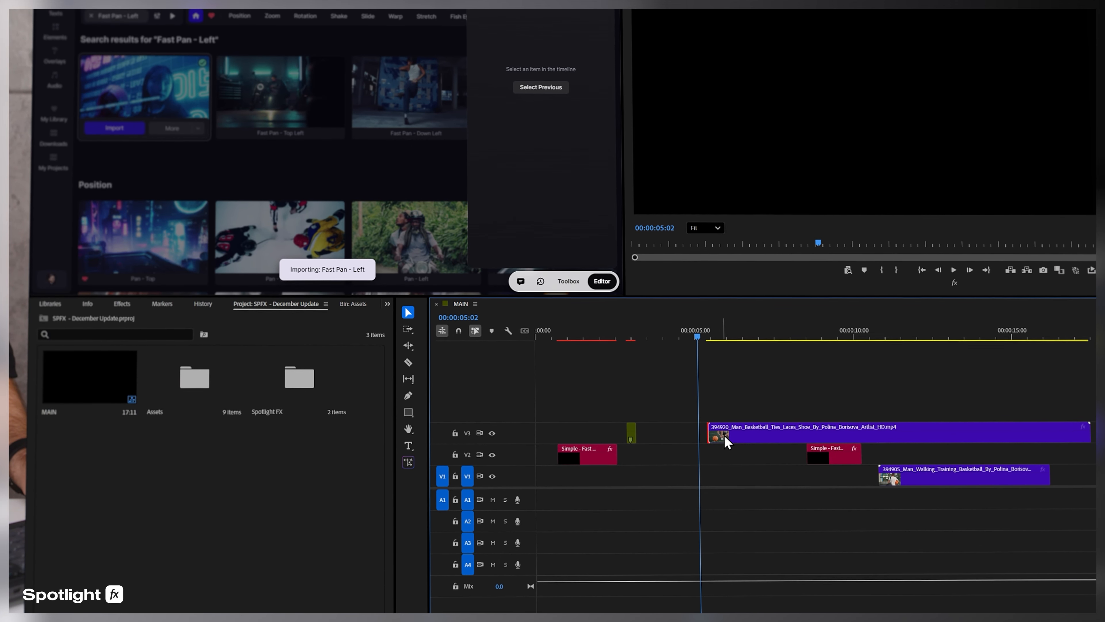
left_click(725, 428)
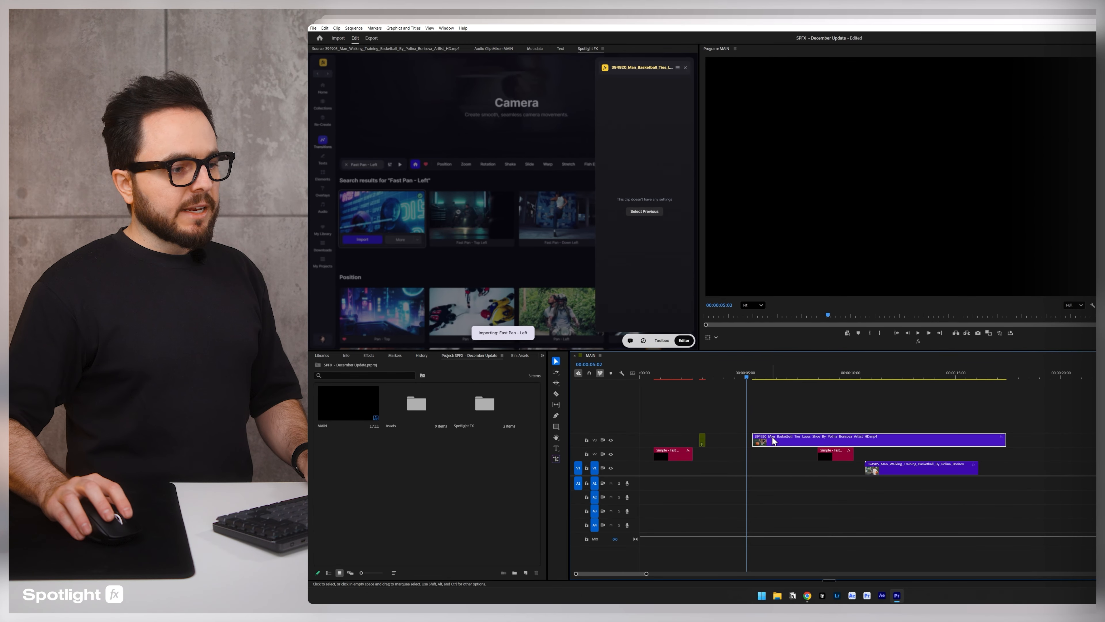
left_click(490, 266)
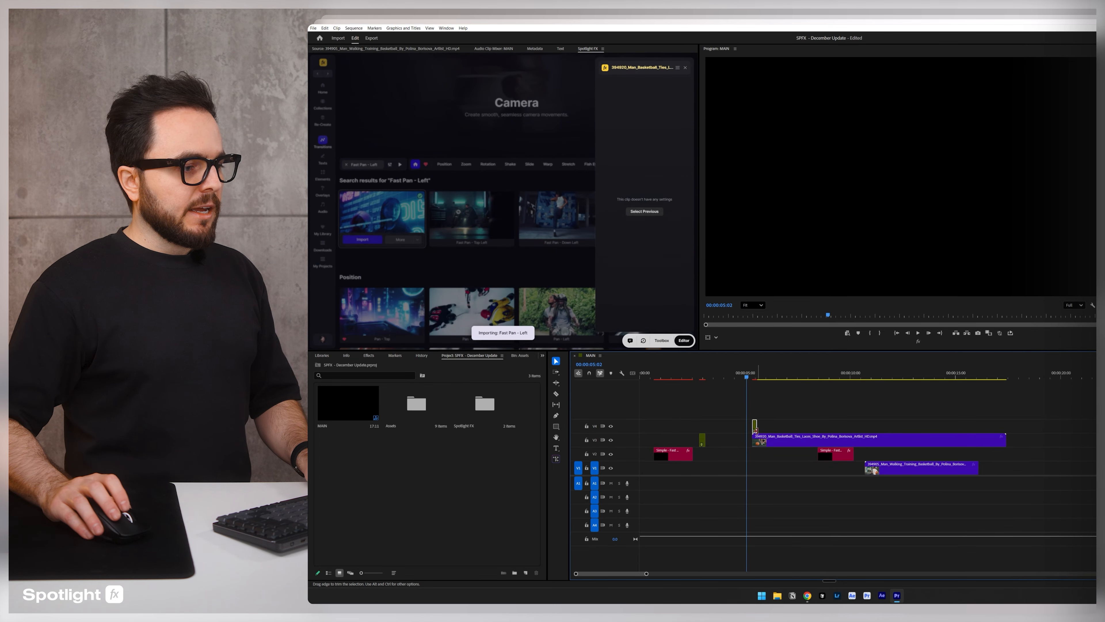
scroll(756, 430, "up", 5)
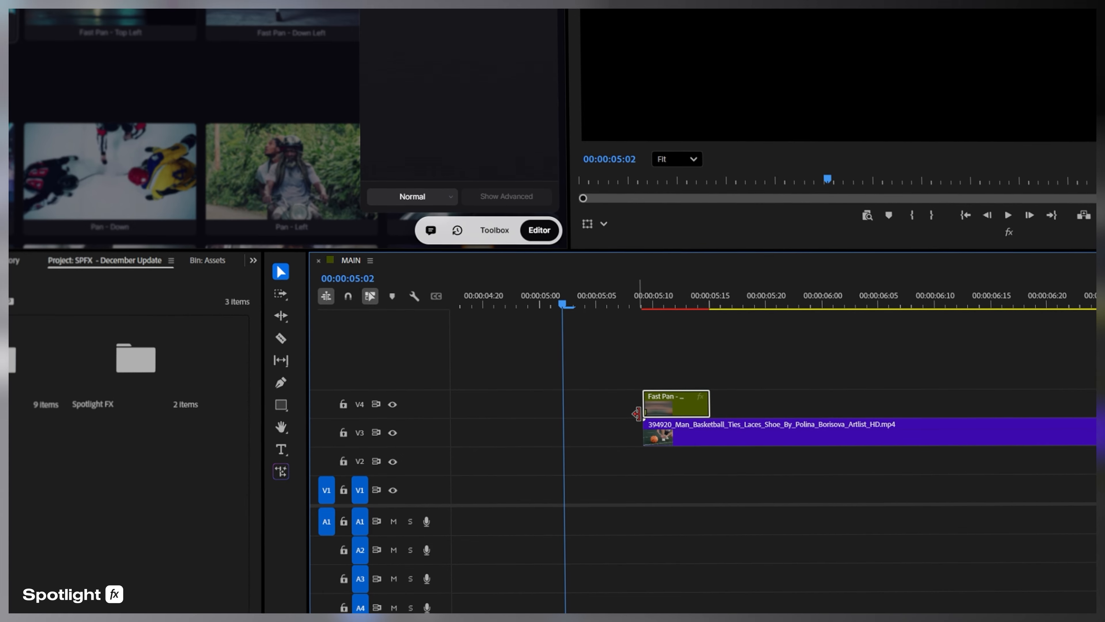
left_click_drag(563, 303, 661, 314)
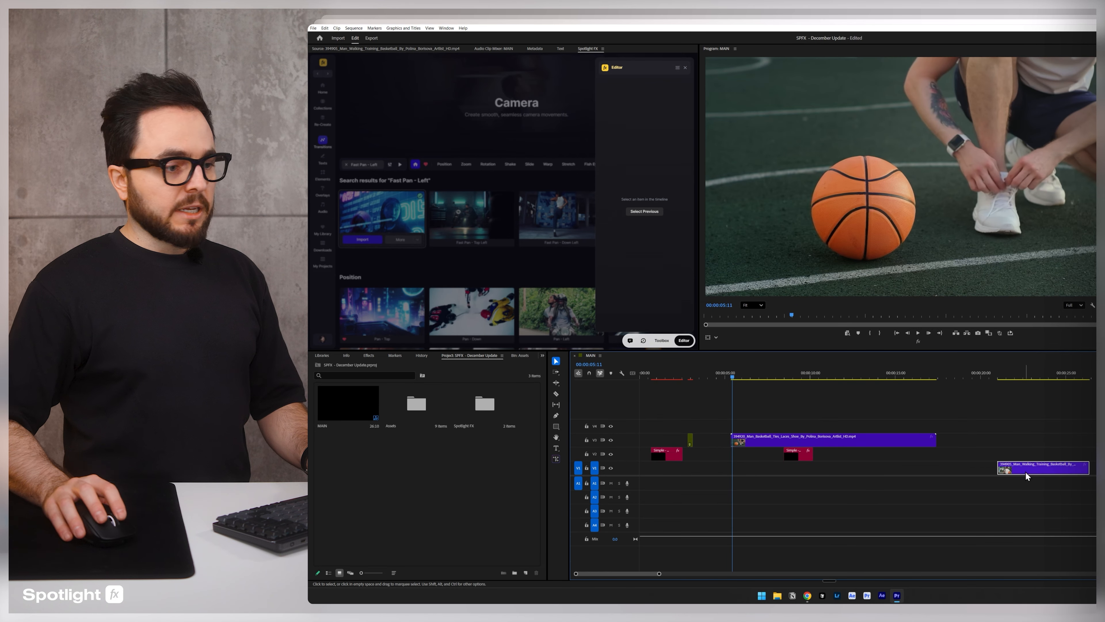
Step: Move the walking clip onto V2 so its beginning overlaps the end of the shoe-tying clip, and leave it deselected
left_click_drag(1013, 467, 944, 454)
left_click(935, 419)
left_click(933, 374)
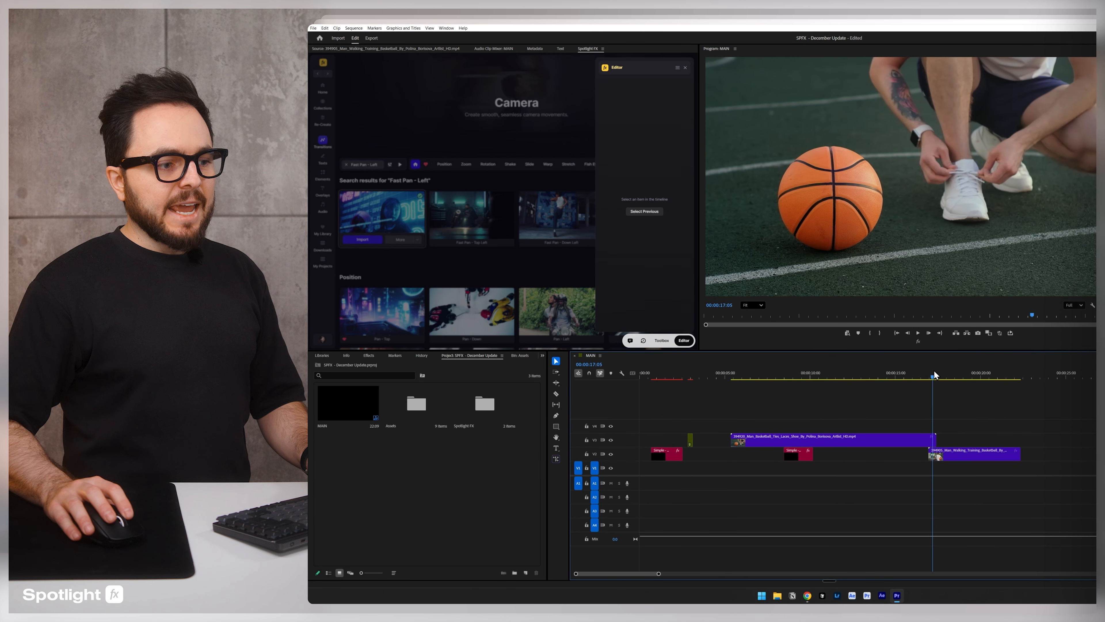
left_click_drag(934, 371, 932, 372)
left_click(959, 454)
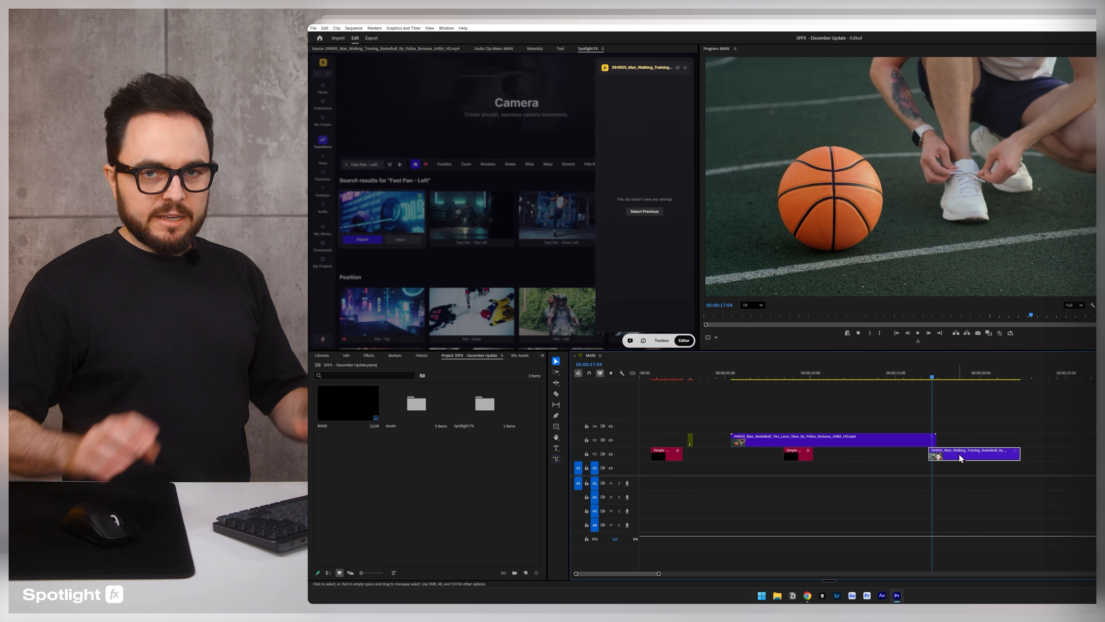
left_click(954, 412)
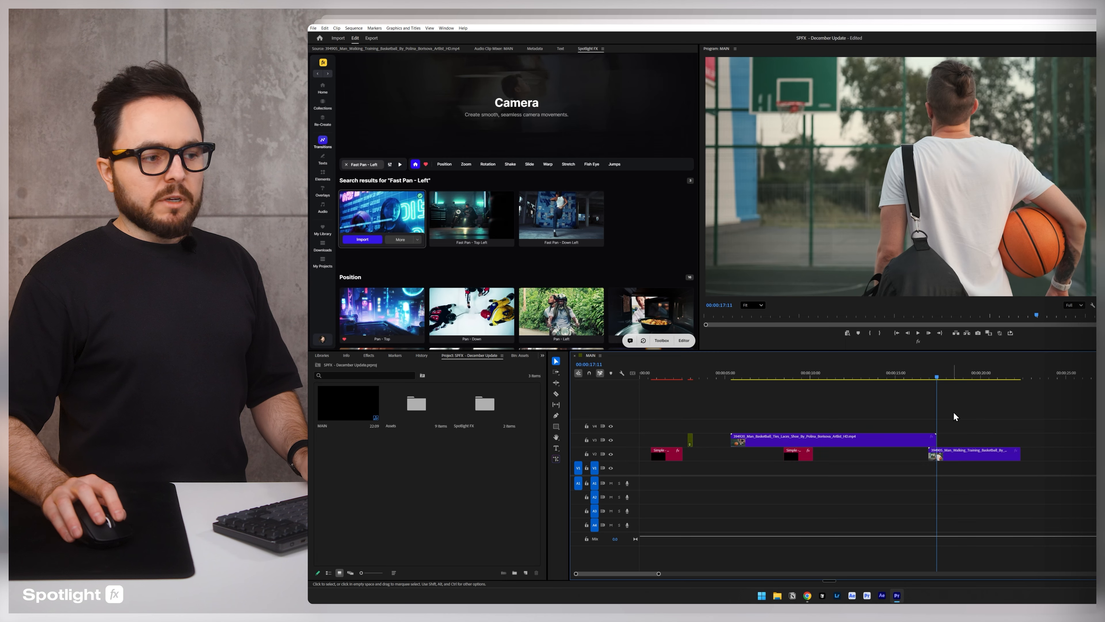
Step: With nothing selected and the playhead at 00:00:17:11, import Fast Pan - Left above the end of the shoe-tying clip
left_click(935, 373)
left_click_drag(936, 376, 938, 382)
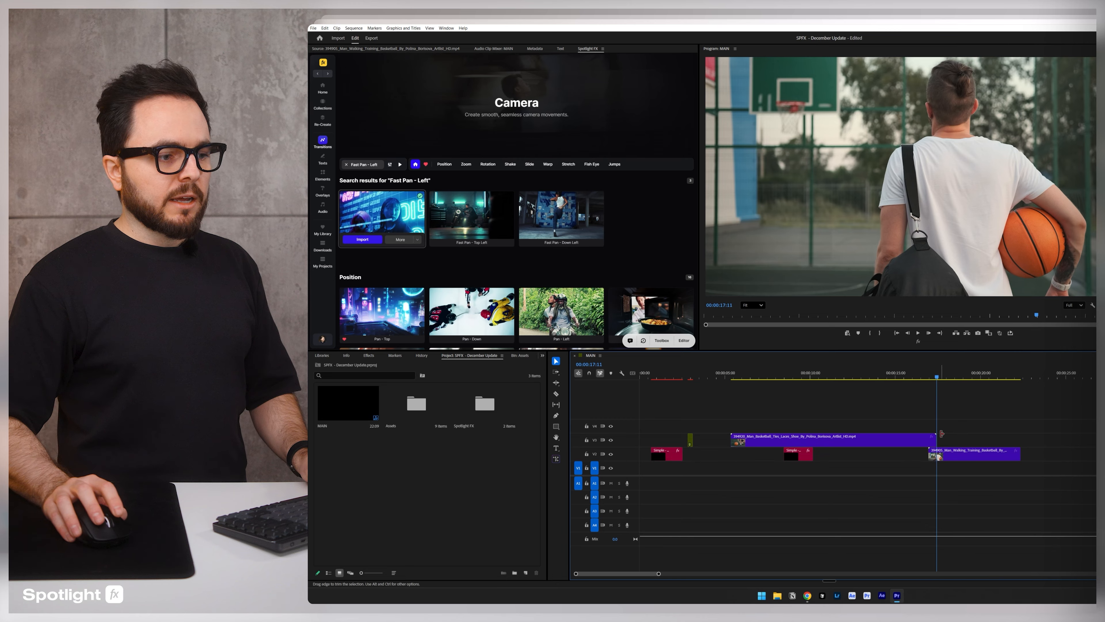
left_click(363, 241)
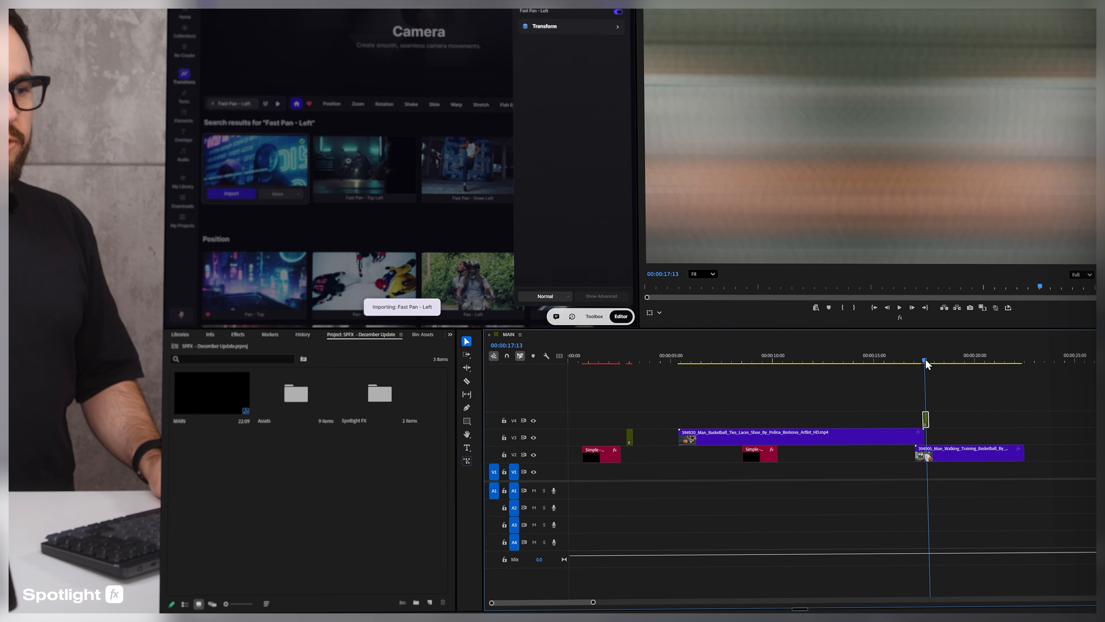
left_click_drag(926, 359, 922, 358)
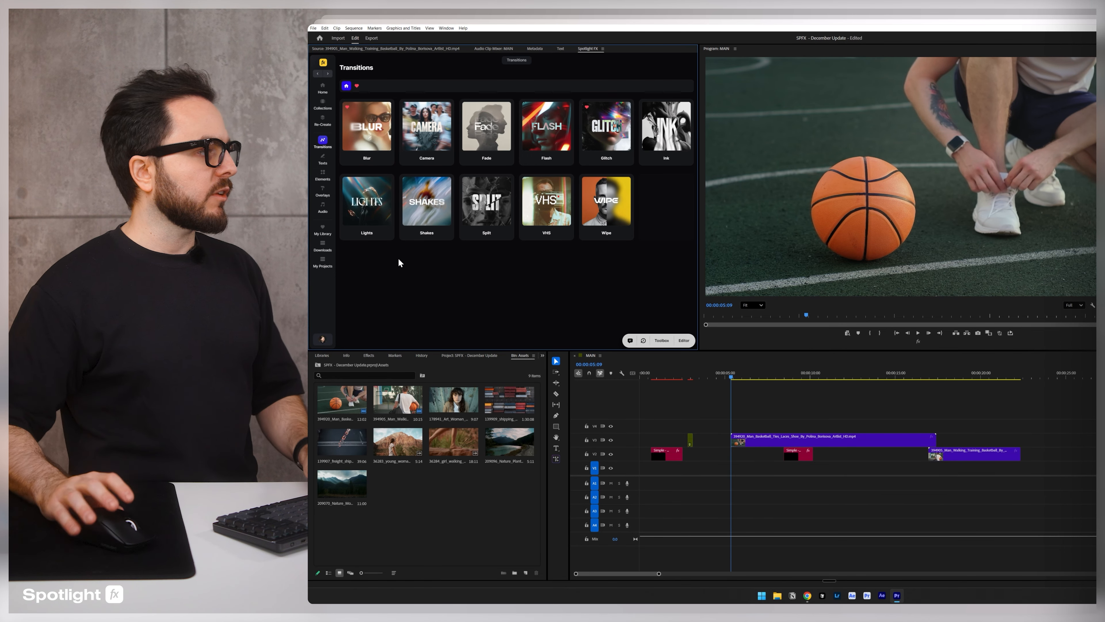
Step: Import the 3D Screen element 3D Look - Slow Zoom Out Tilted over the selected shoe-tying clip
left_click(323, 175)
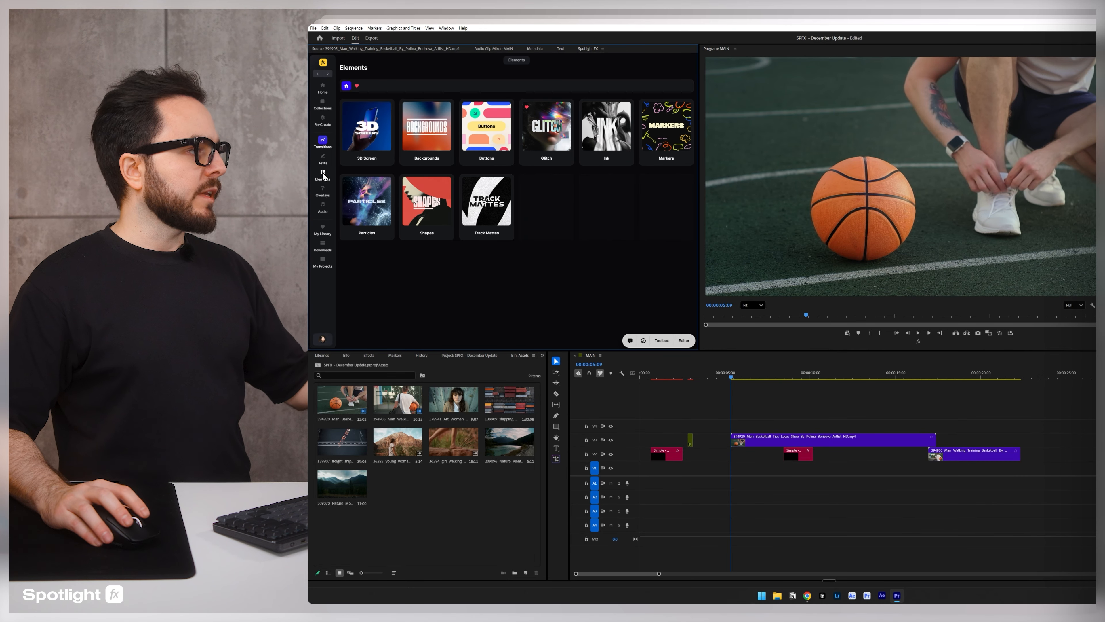
left_click(374, 139)
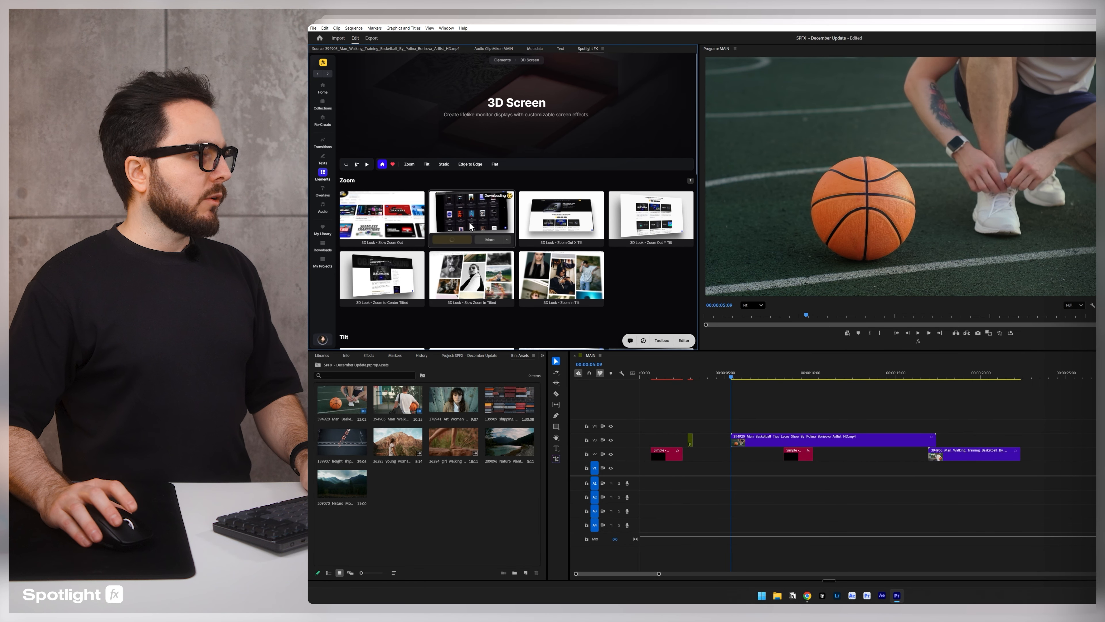
left_click(756, 442)
left_click(450, 240)
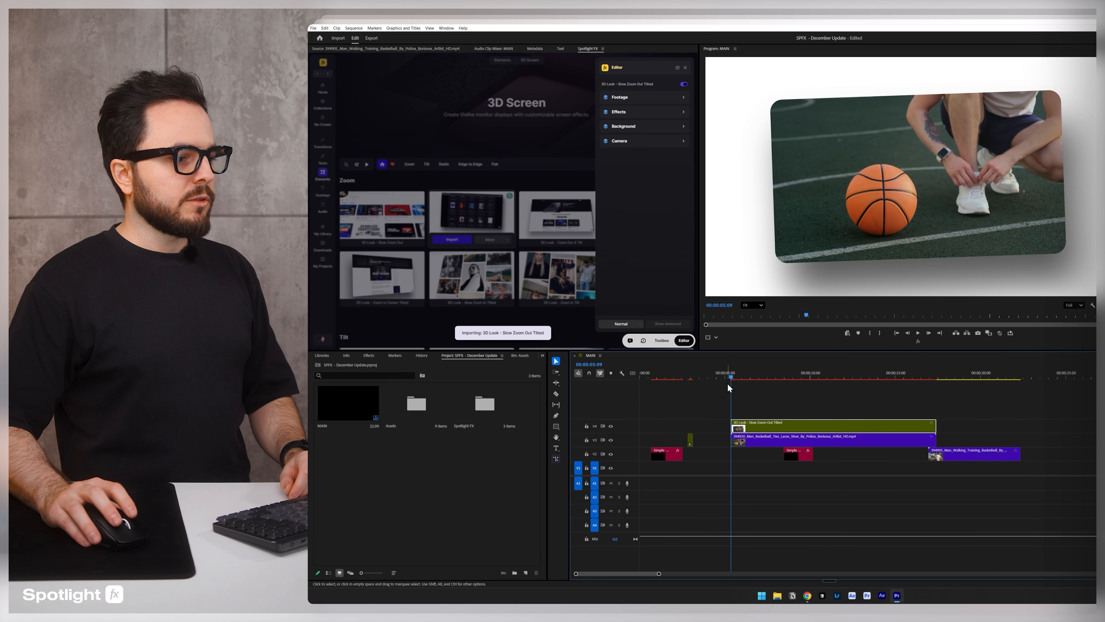
Step: At 00:00:08:05, adjust the 3D look's start camera: shift X Position slightly, set X Rotation to 37 and Y Rotation to 33
left_click_drag(733, 376, 784, 375)
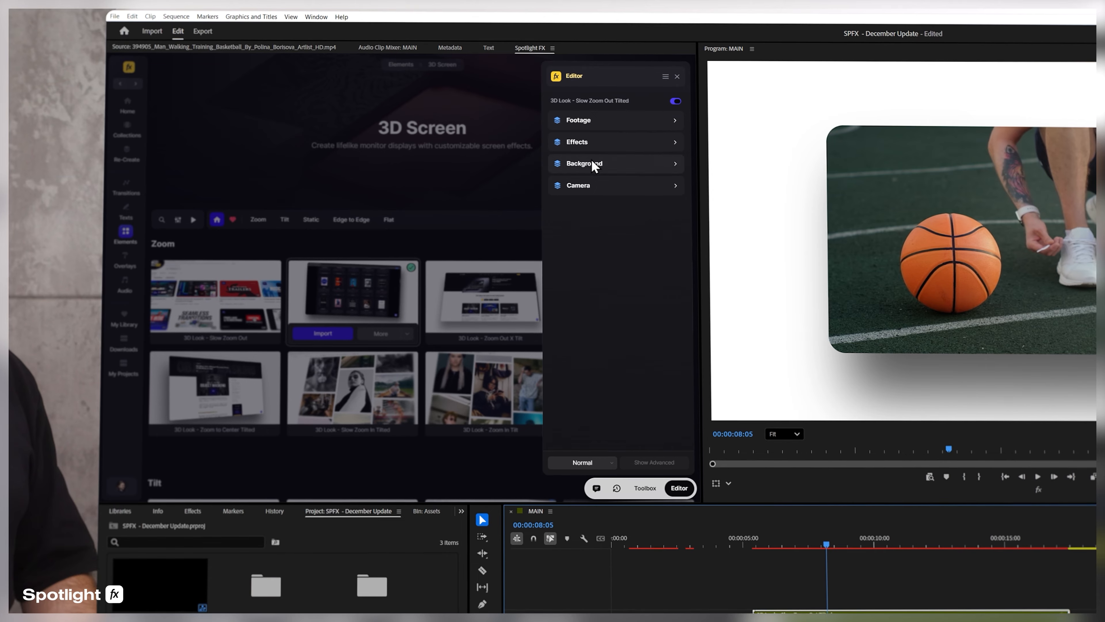
left_click(585, 185)
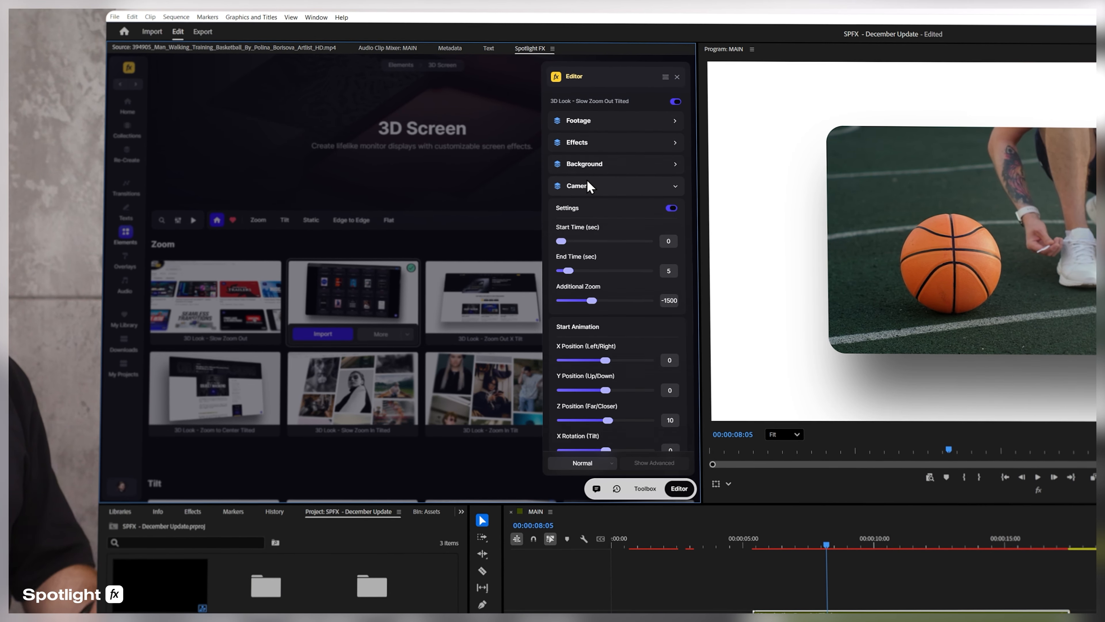
scroll(602, 311, "down", 4)
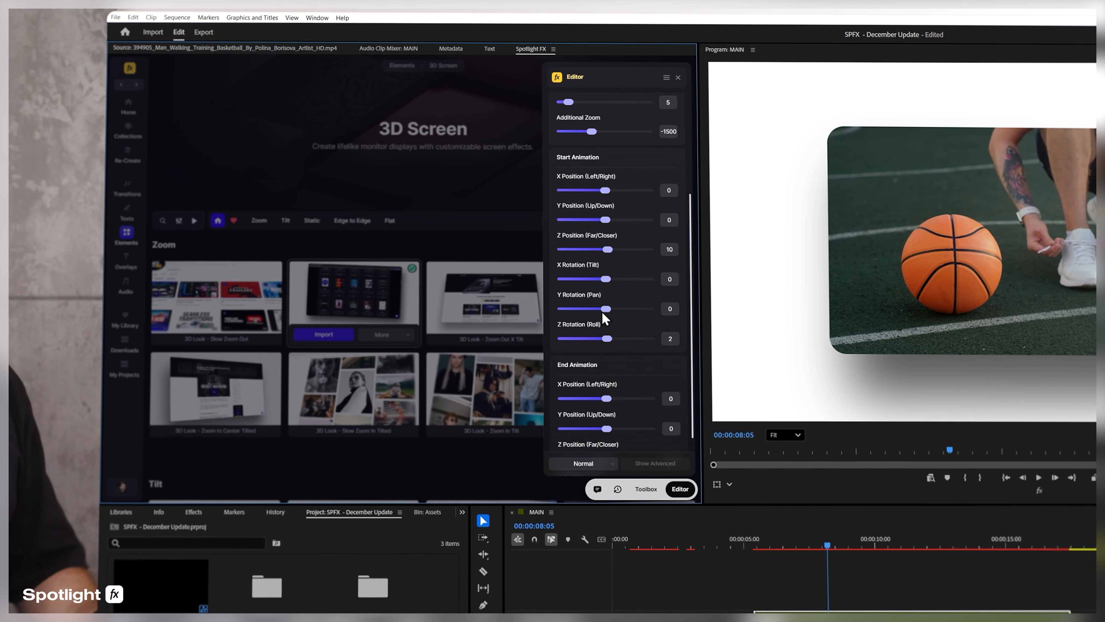
left_click_drag(605, 191, 604, 192)
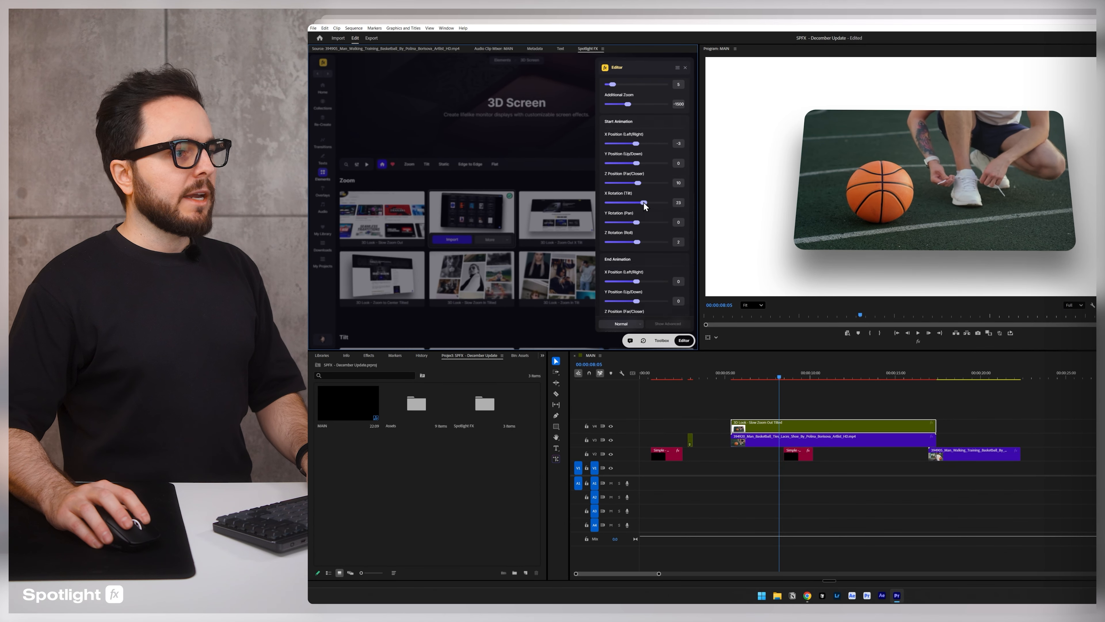
left_click_drag(607, 281, 623, 286)
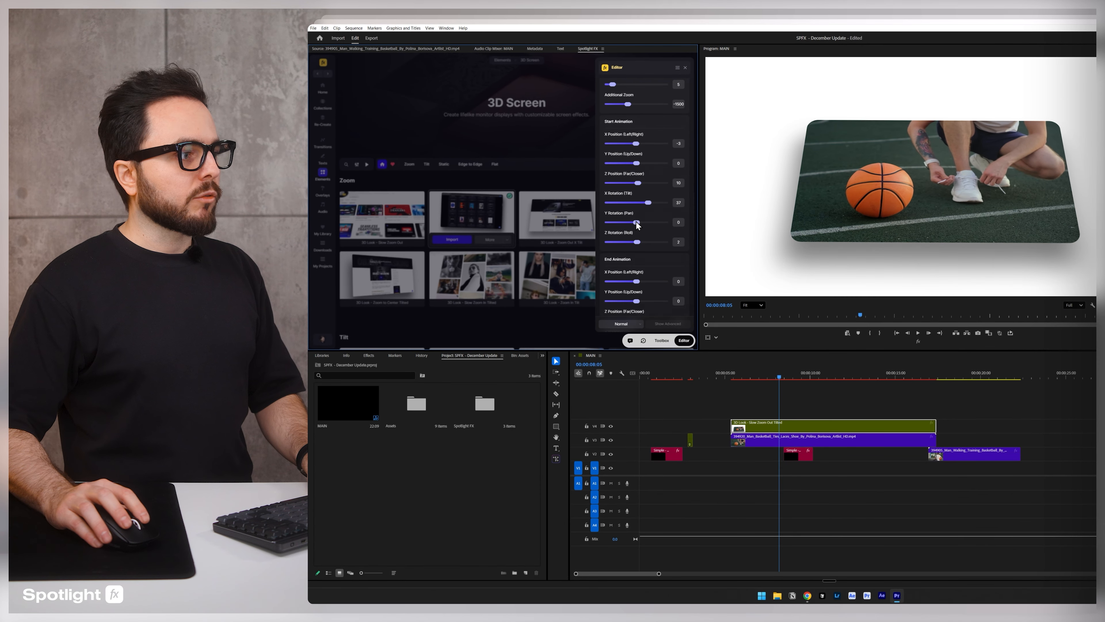
left_click_drag(636, 222, 648, 224)
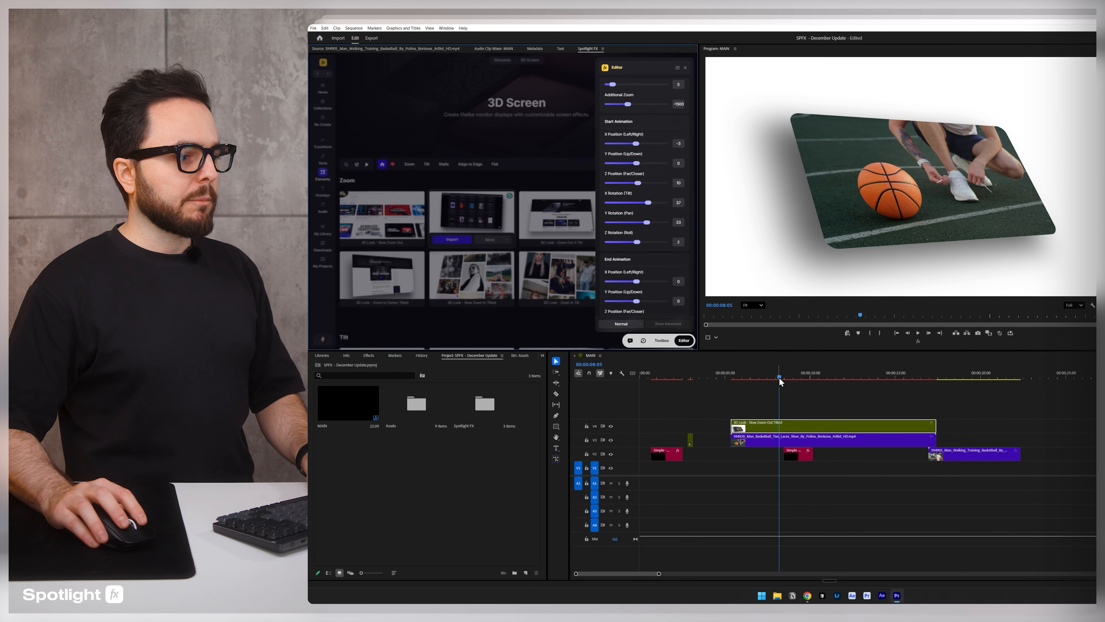
Step: Preview the rotated 3D look at 00:00:06:03 and delete its clip from V4
left_click_drag(778, 377, 745, 368)
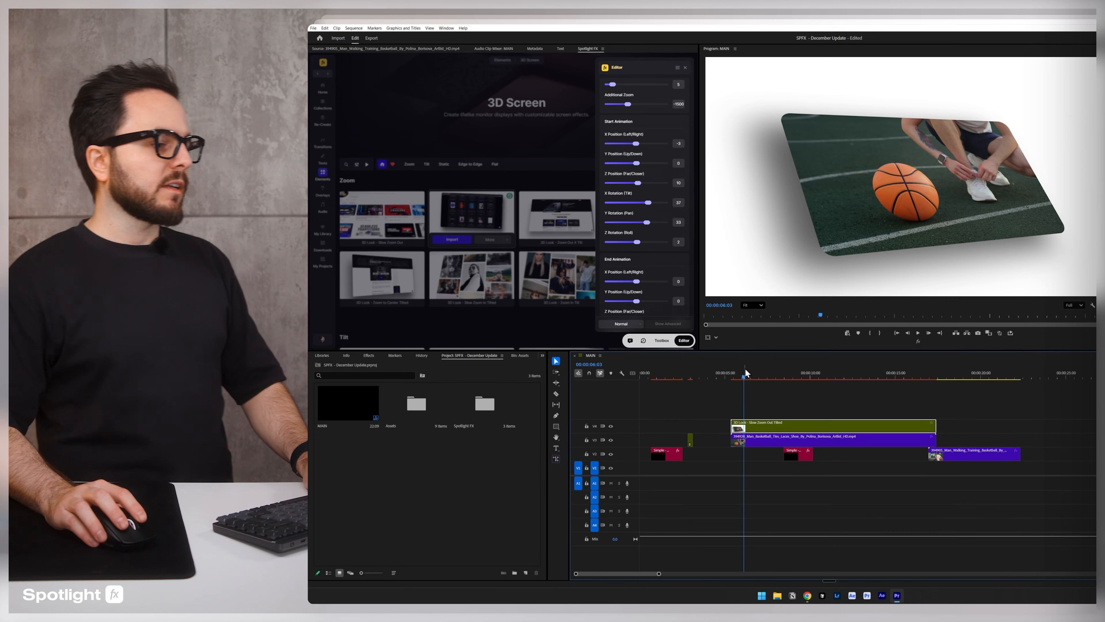
left_click(781, 427)
key("Delete")
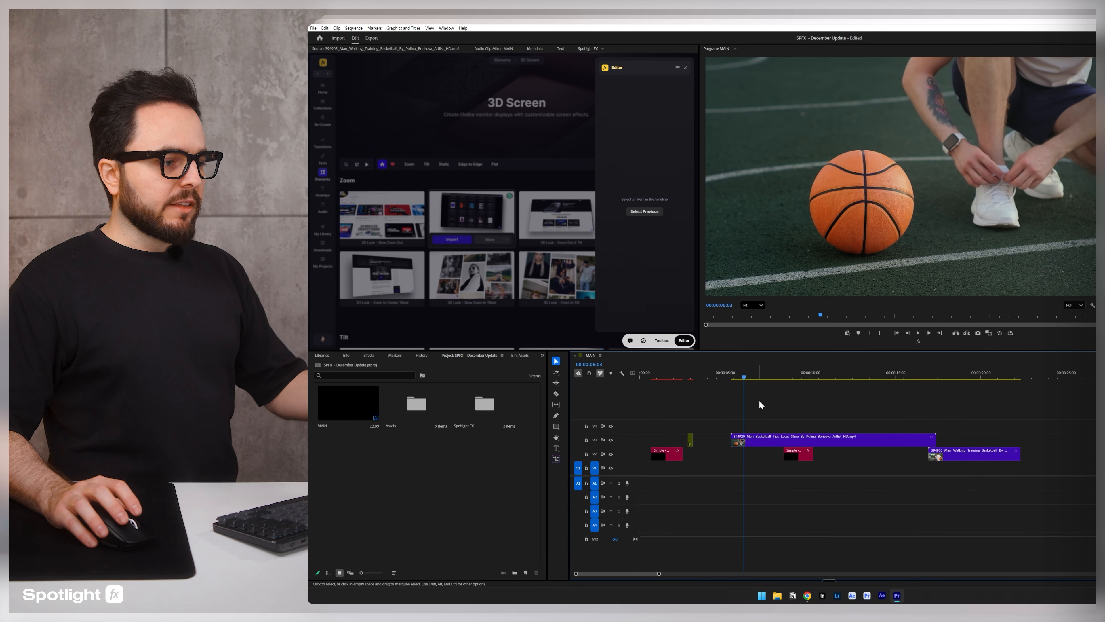
Step: With nothing selected, import the headline Simple - Fast Bottom Reveal at 00:00:06:03 and preview it at 00:00:07:02
left_click(324, 173)
left_click(322, 160)
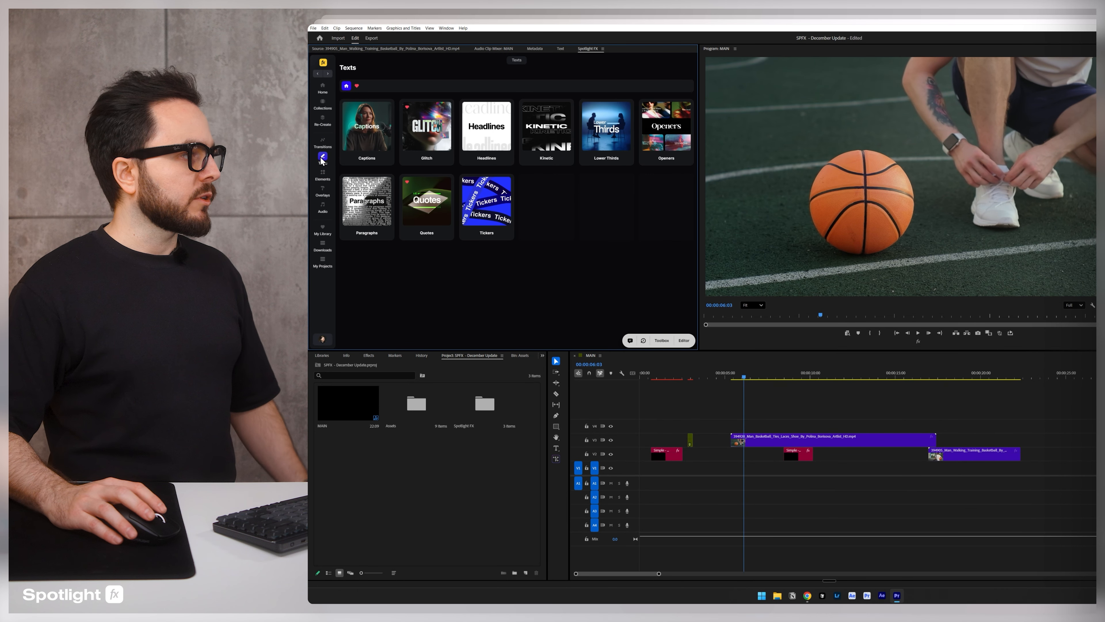
left_click(495, 139)
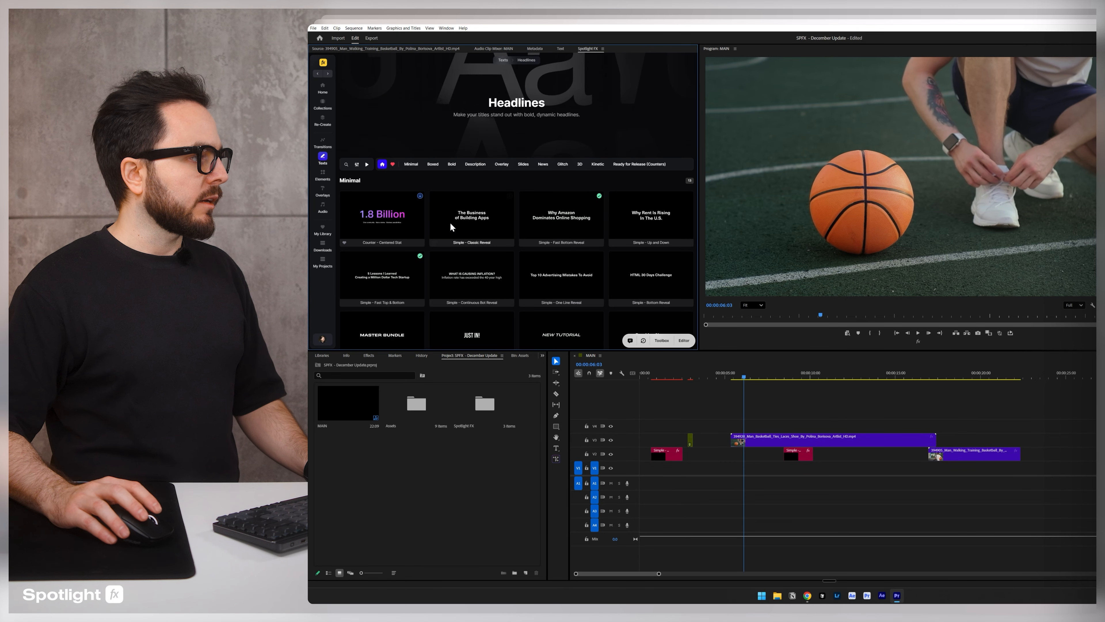
mouse_move(550, 244)
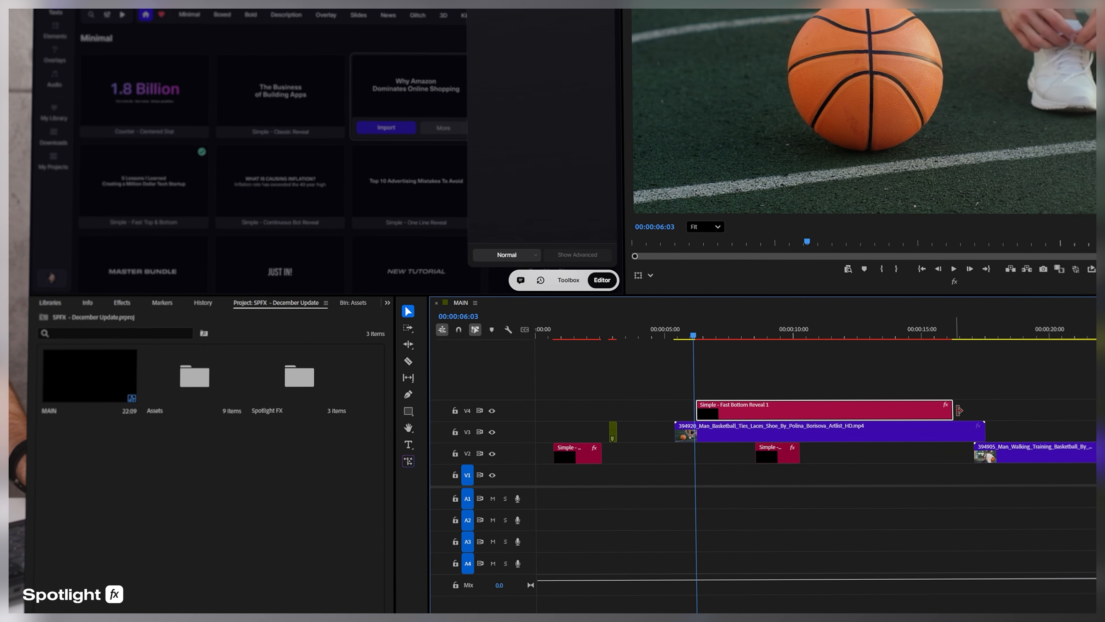
left_click_drag(695, 336, 718, 336)
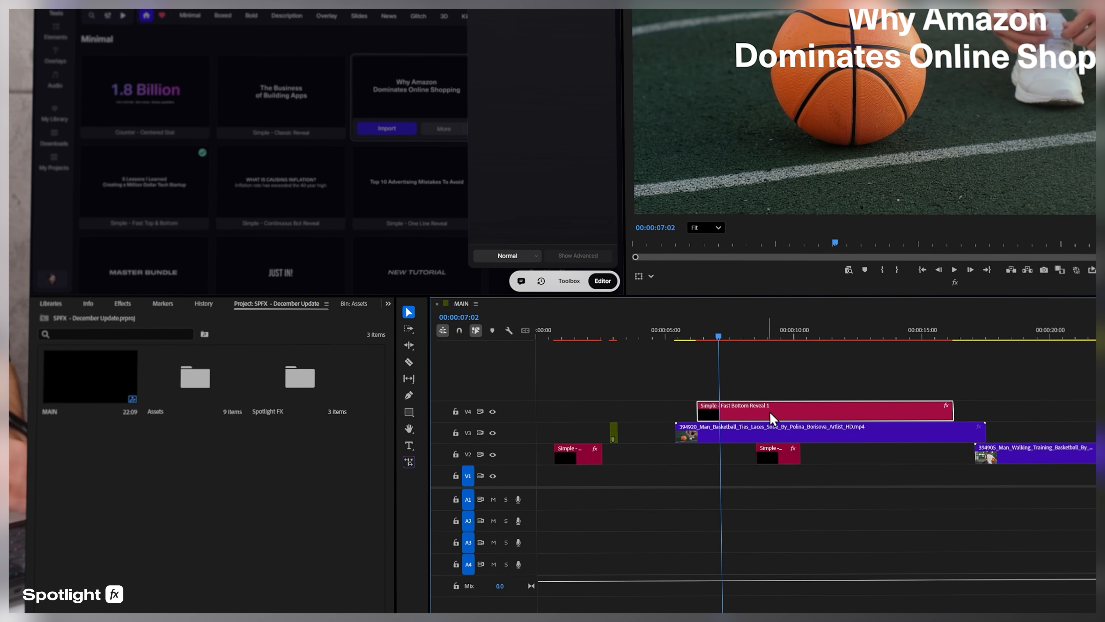
Step: Delete the headline on V4 and import Simple - Fast Bottom Reveal again with the shoe-tying clip selected
key("Delete")
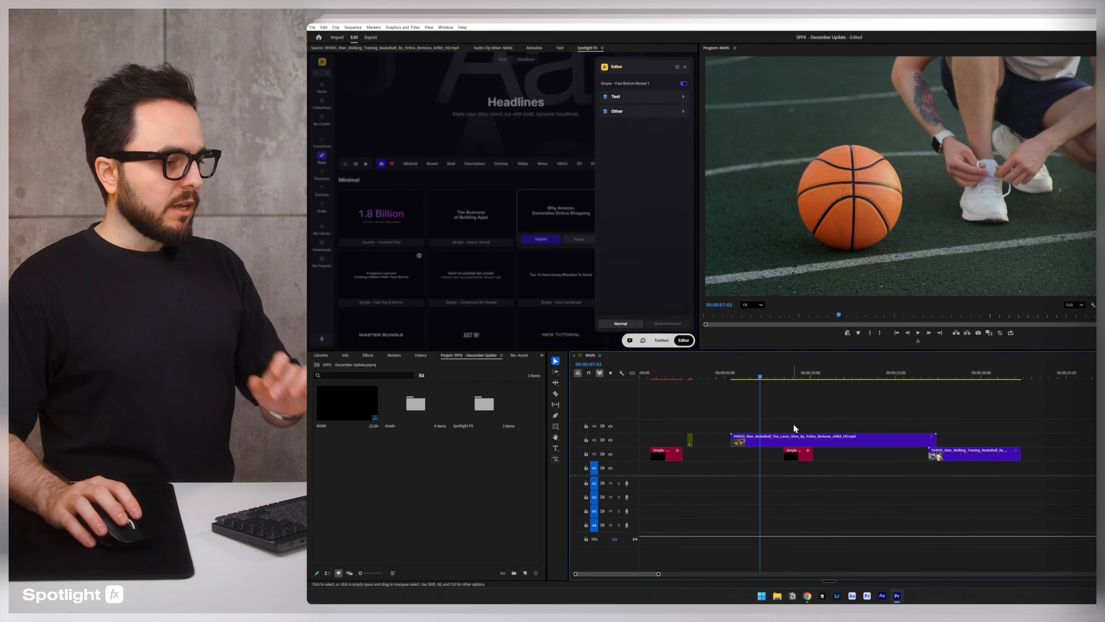
left_click(775, 441)
left_click(541, 248)
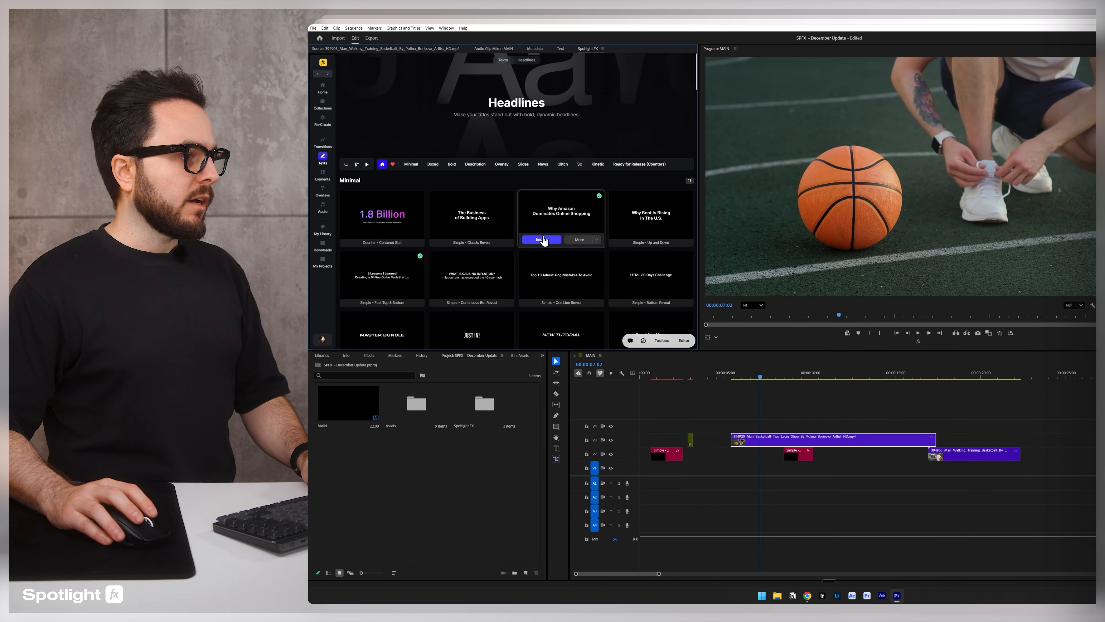
left_click(542, 240)
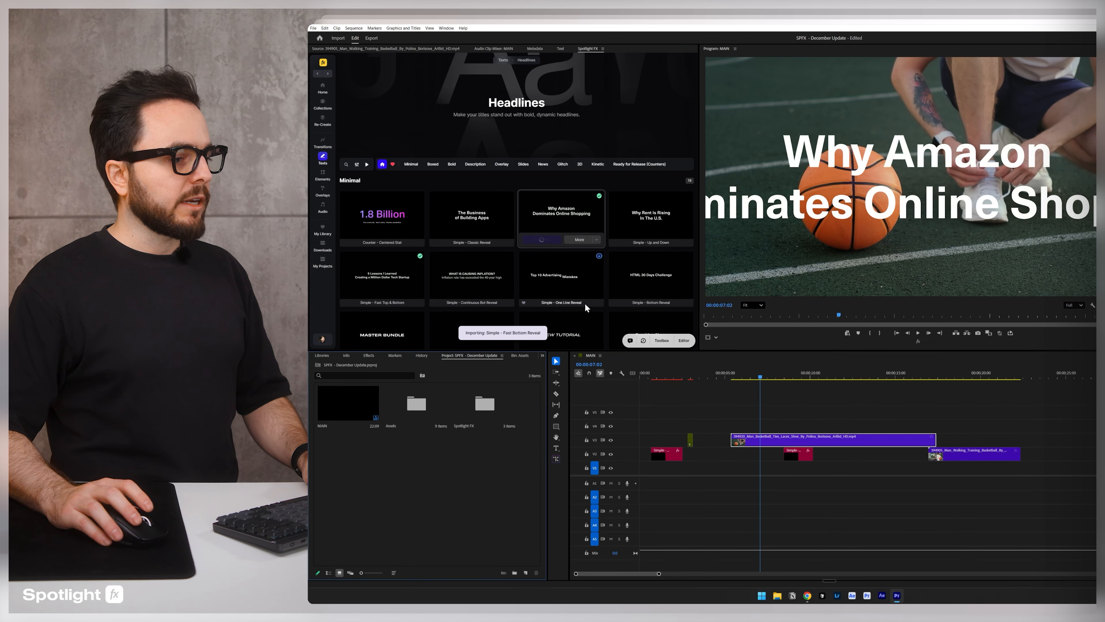
left_click_drag(755, 430, 760, 429)
left_click_drag(757, 382, 748, 382)
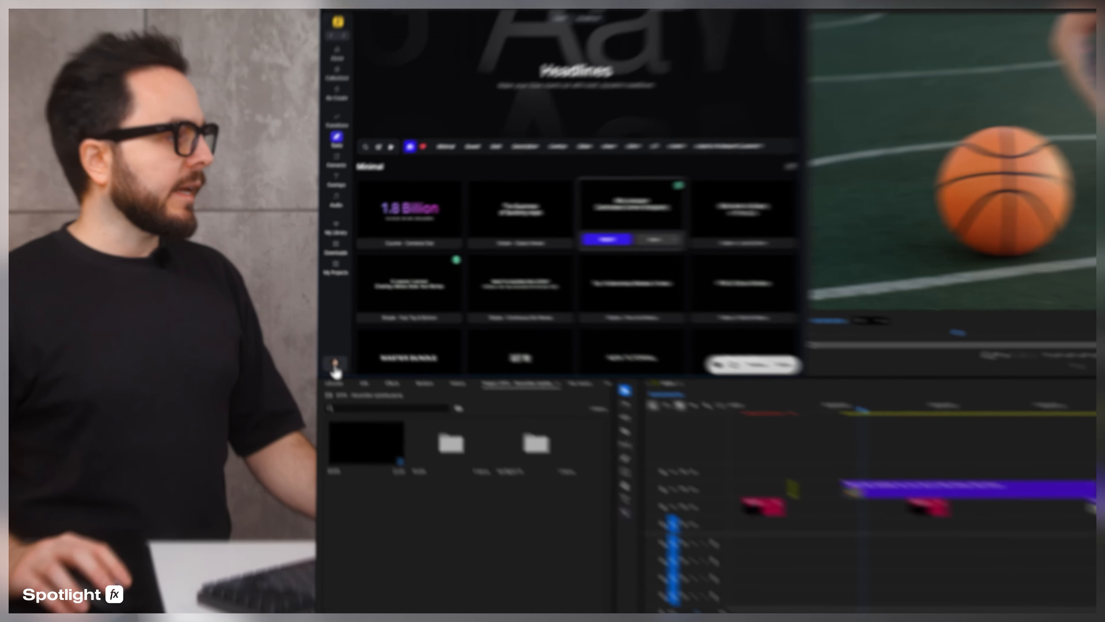
Step: Set the Import Duration in the Spotlight FX general settings to 5 seconds and close the settings
left_click(335, 365)
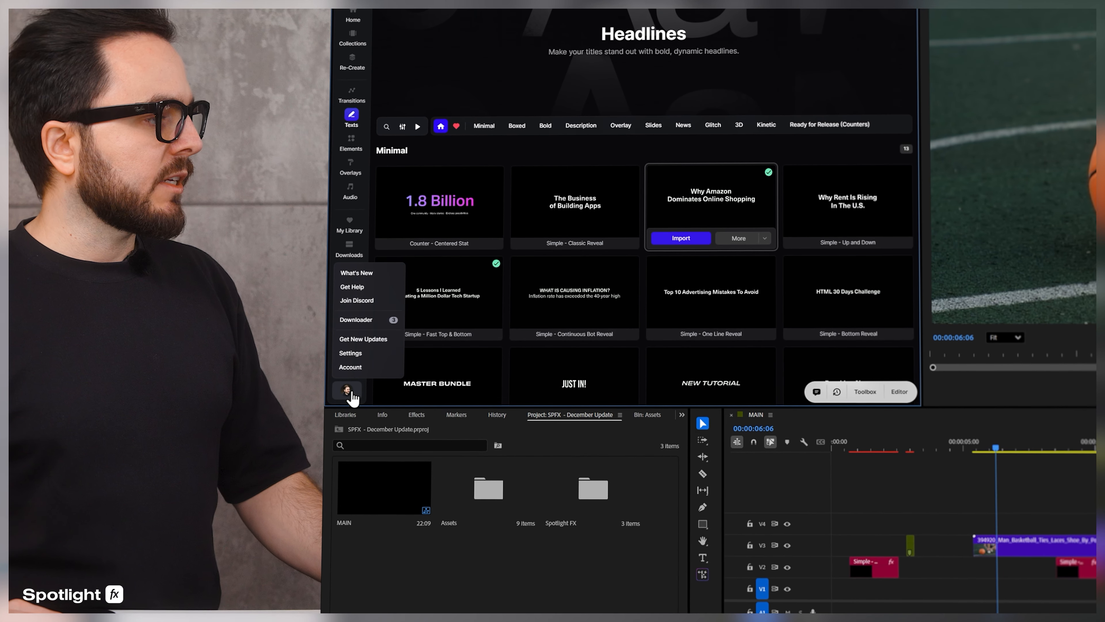
left_click(374, 357)
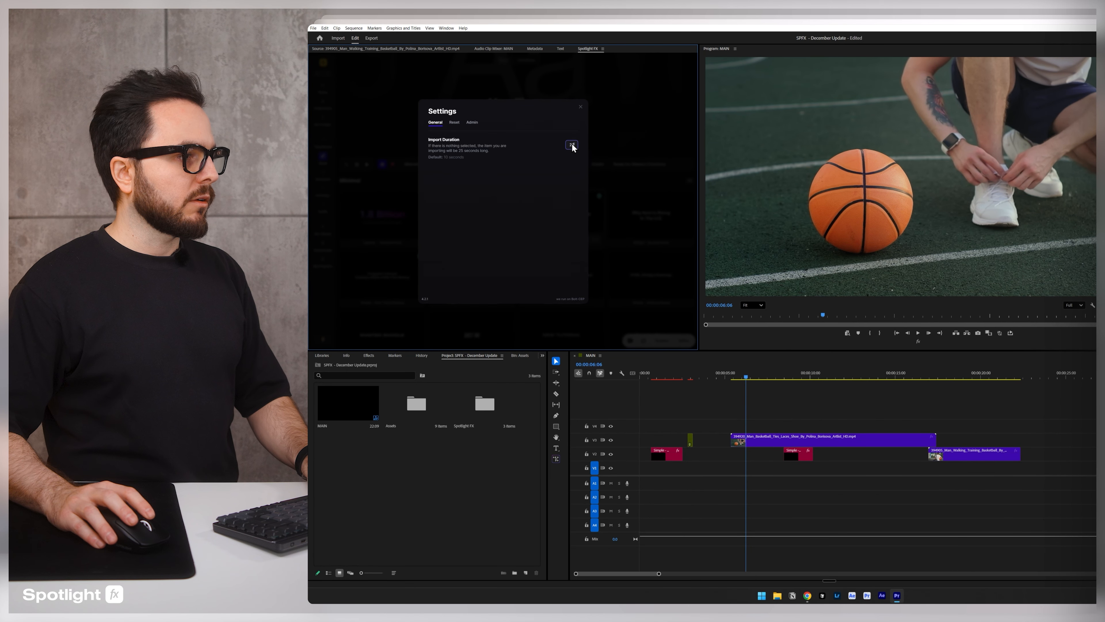
double_click(572, 144)
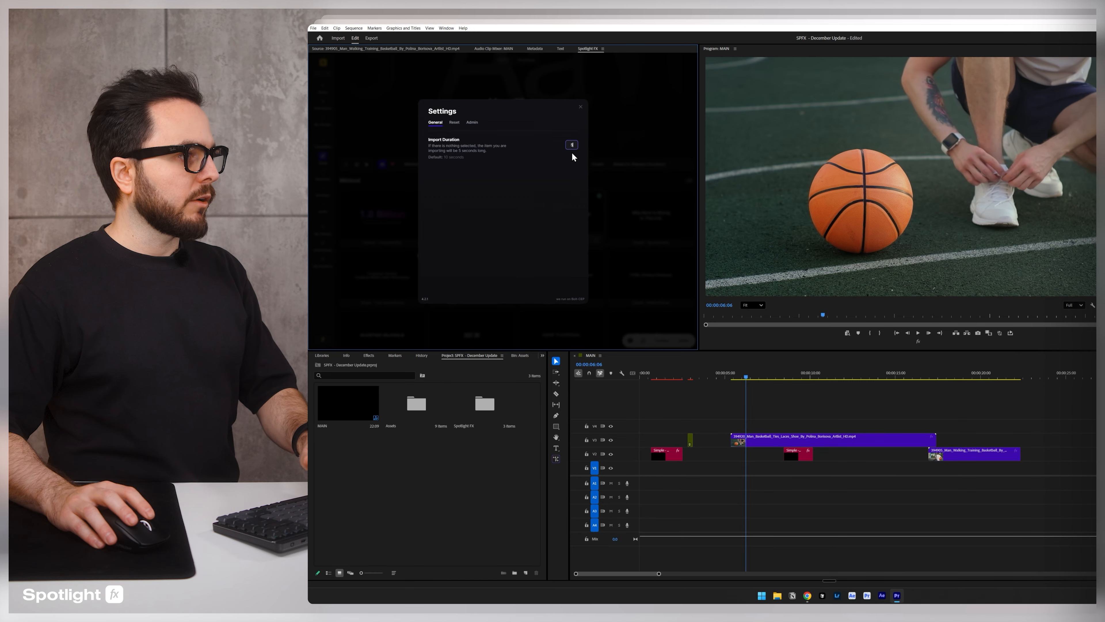
left_click(580, 107)
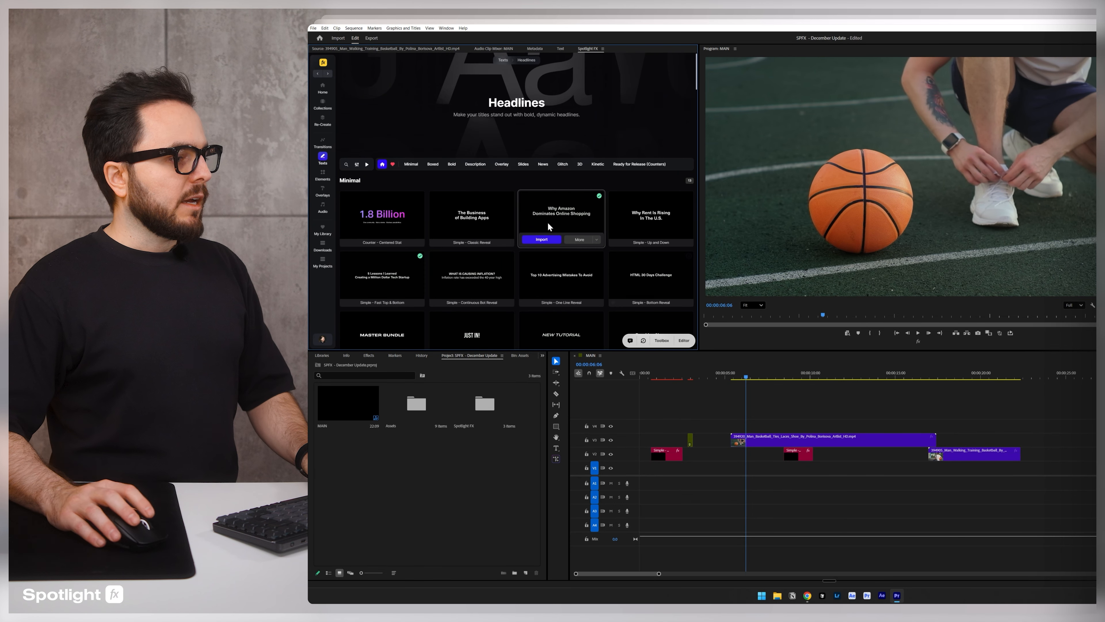
Step: With nothing selected, import the Simple - Fast Bottom Reveal headline at 00:00:06:04 above the shoe-tying clip
left_click(746, 373)
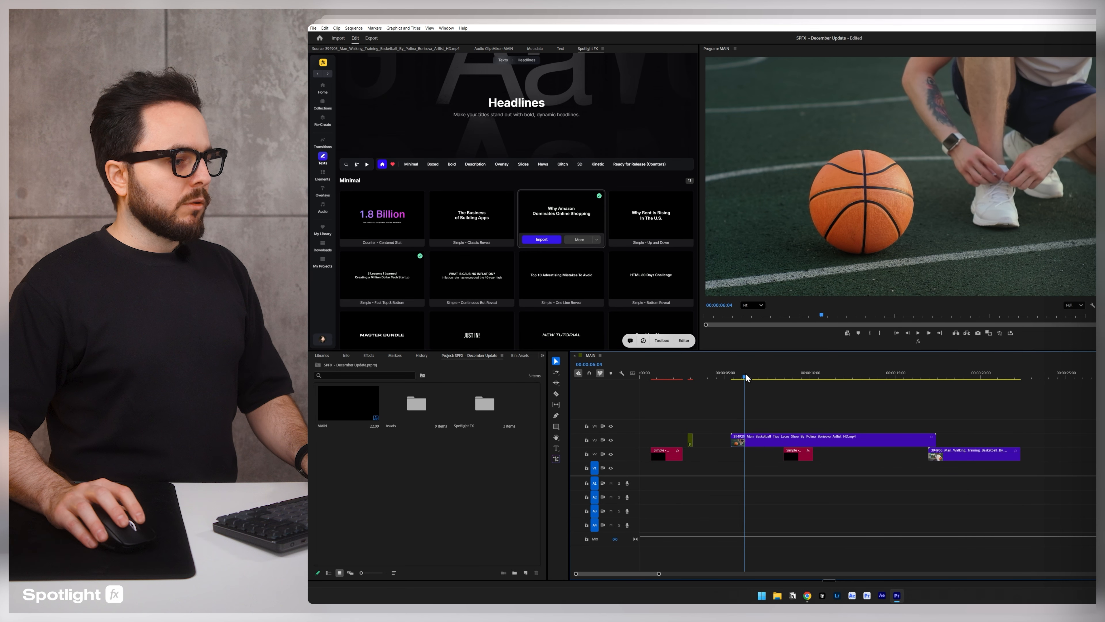
left_click(542, 240)
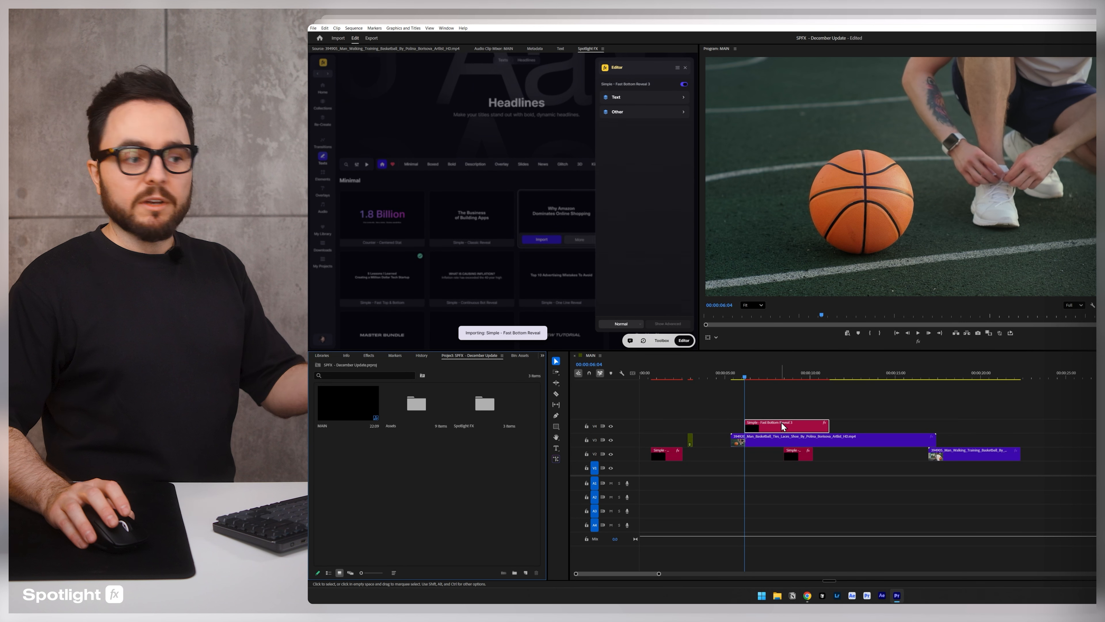